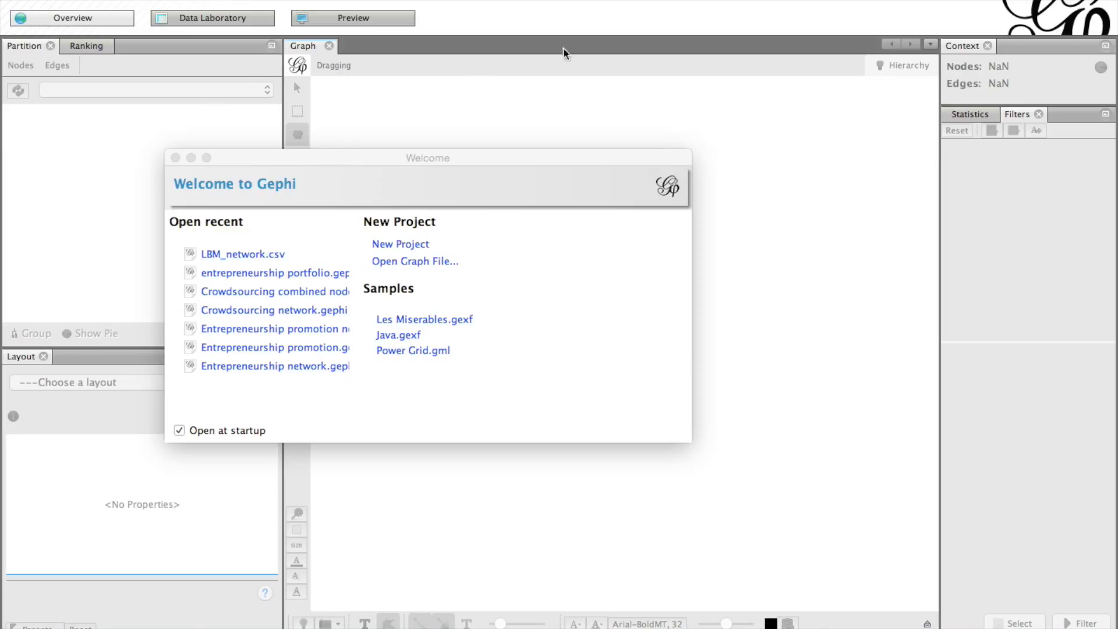
# Create a new empty project and start a spreadsheet import in the Data Laboratory
pyautogui.click(392, 244)
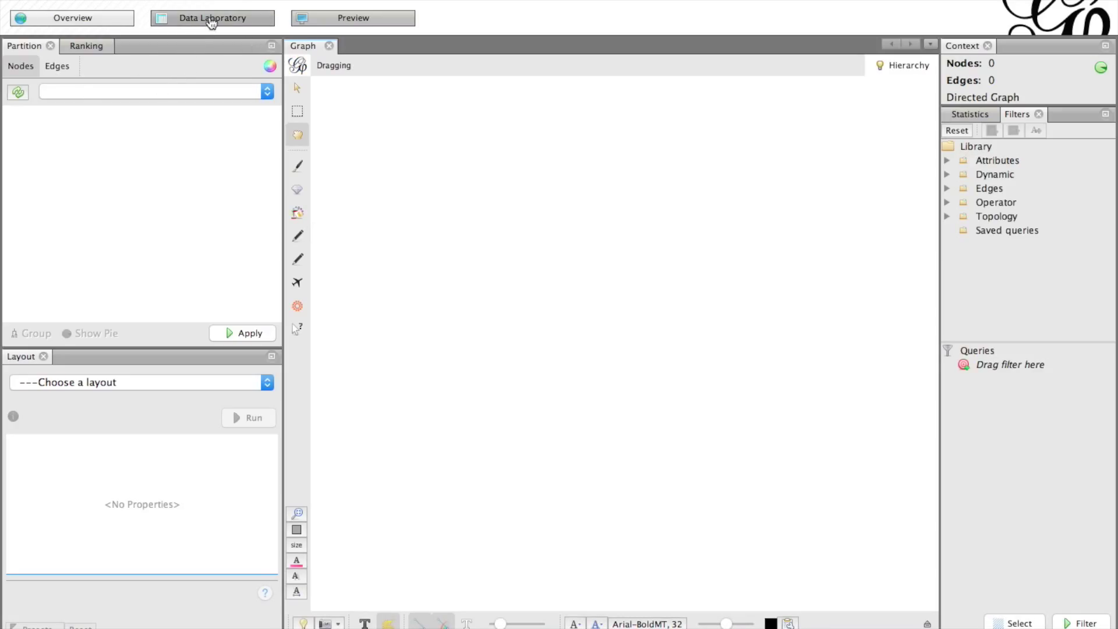
pyautogui.click(212, 24)
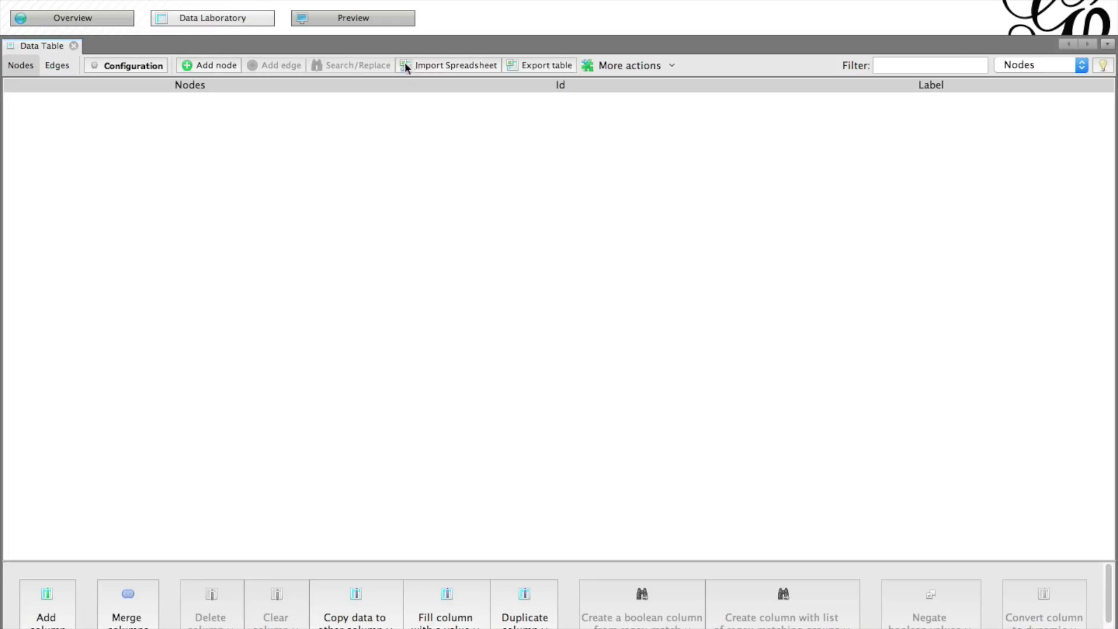
pyautogui.click(450, 64)
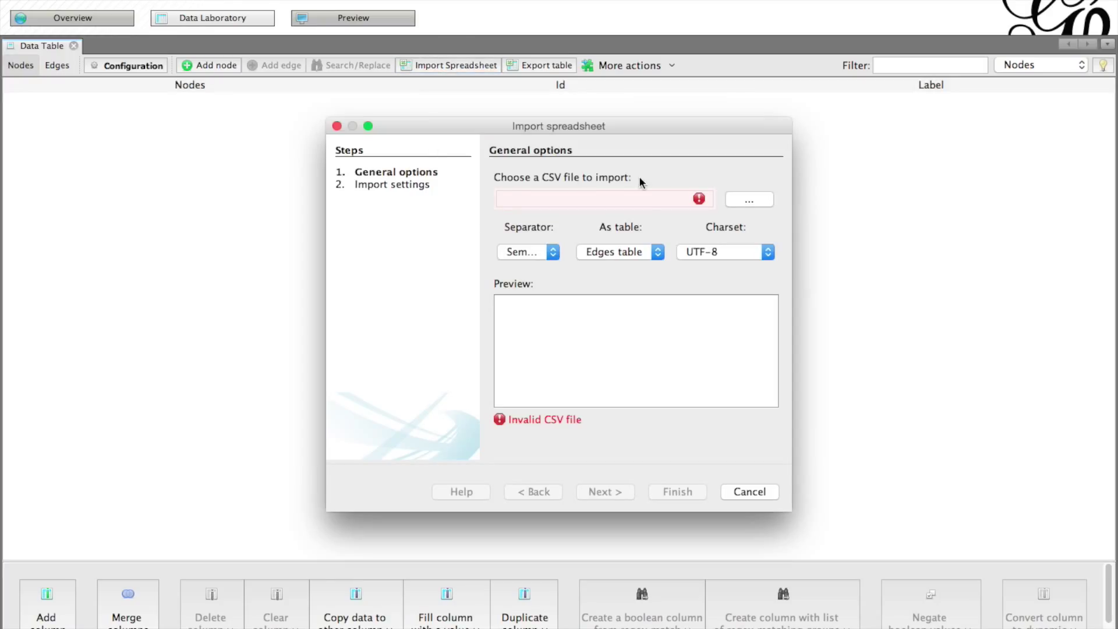
# Load citation_nodes.csv into the spreadsheet import as a Nodes table
pyautogui.click(657, 257)
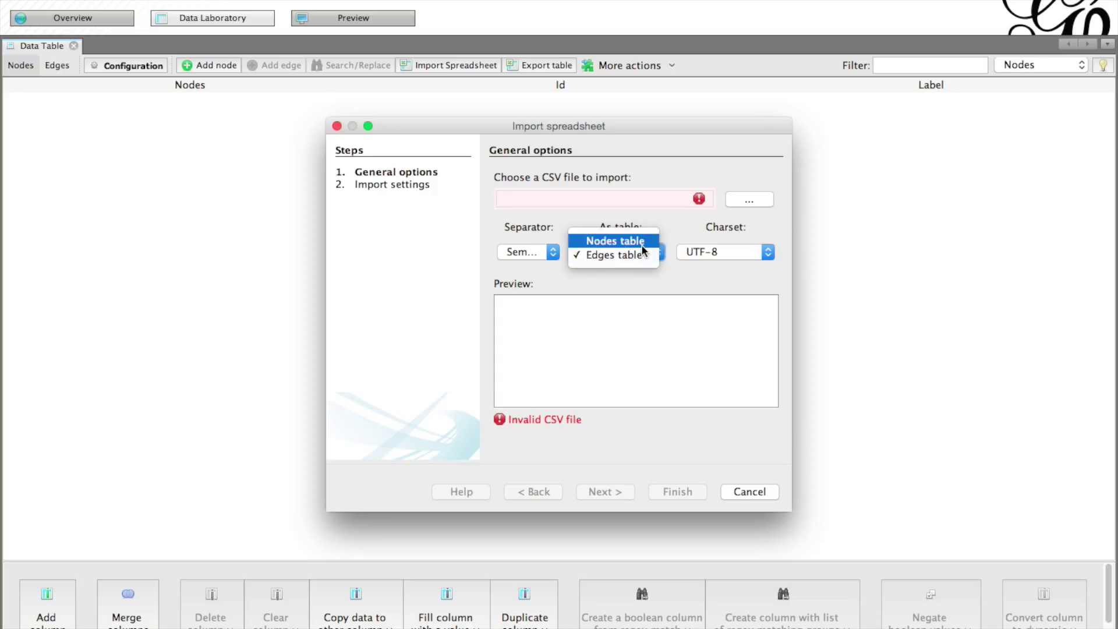
pyautogui.click(640, 241)
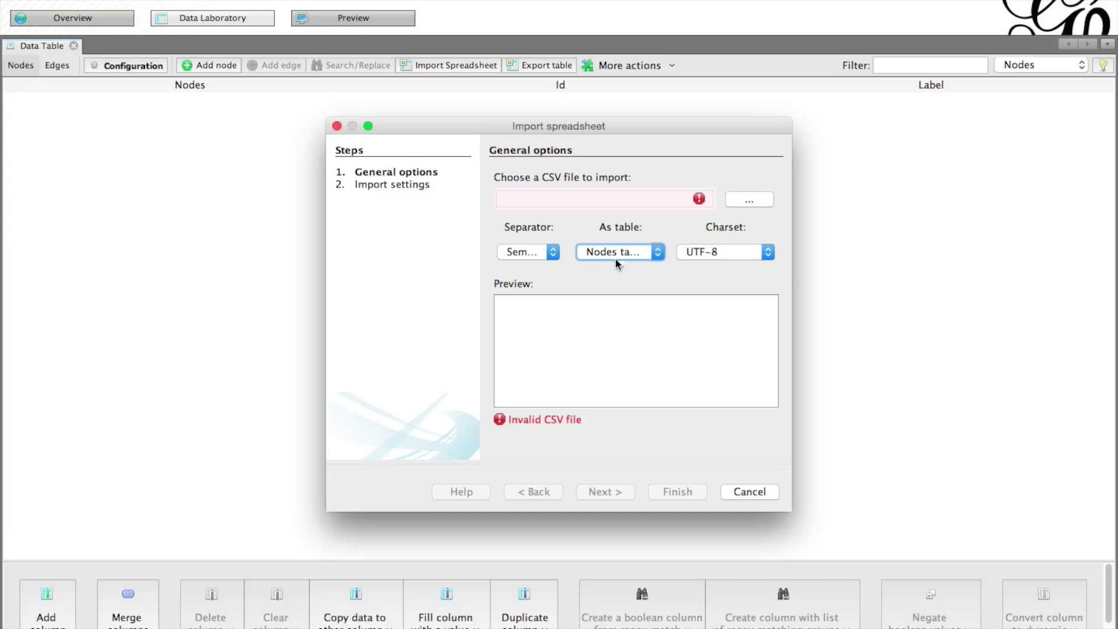
pyautogui.click(749, 203)
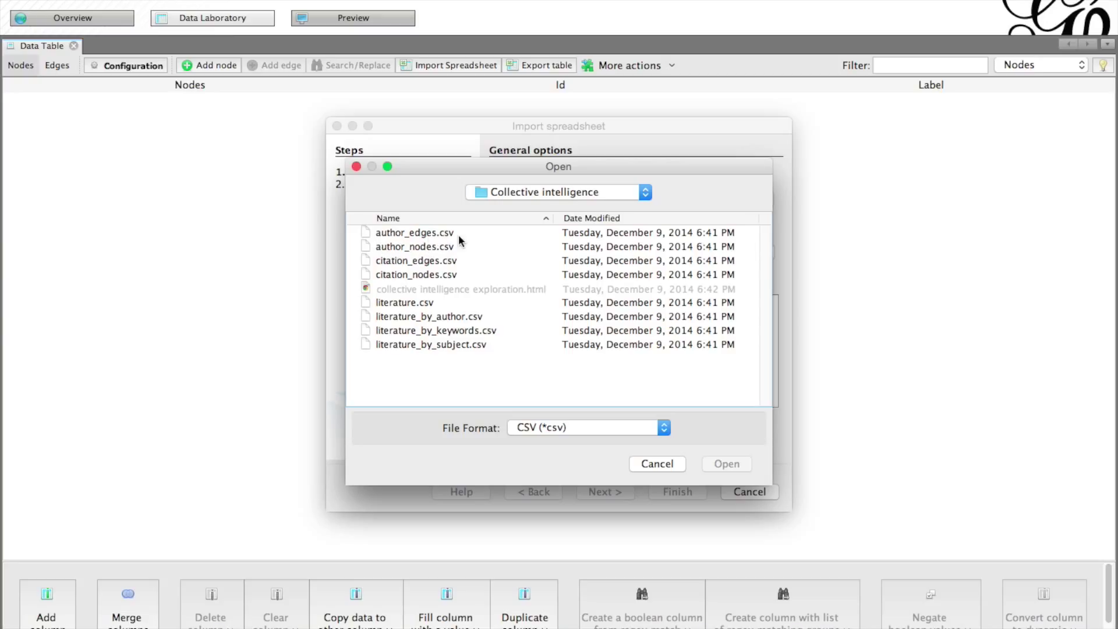
pyautogui.click(425, 276)
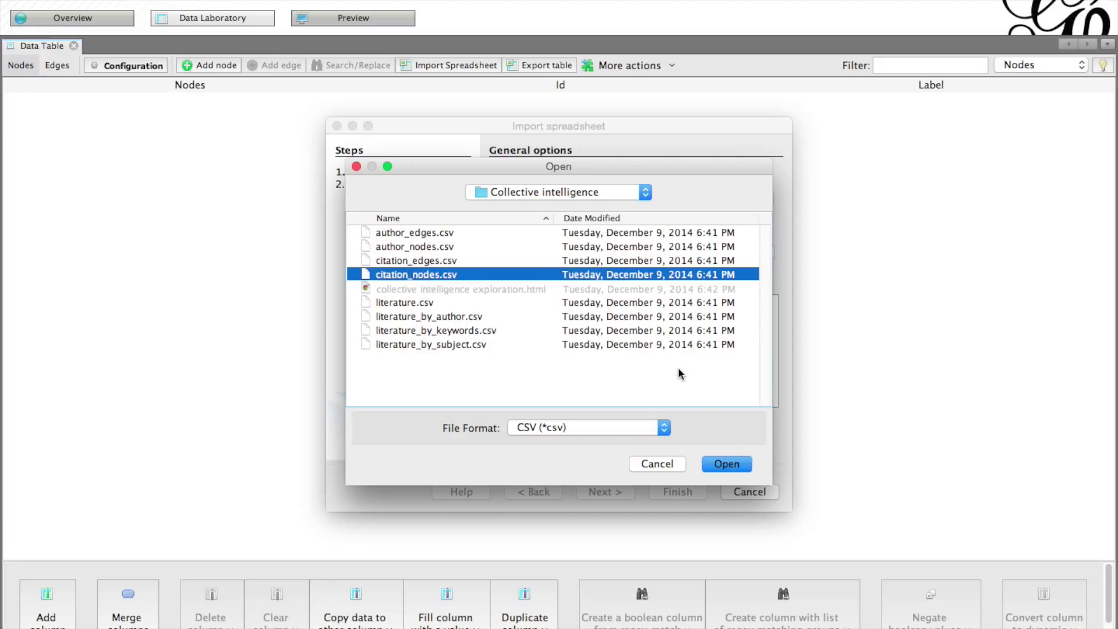
pyautogui.click(726, 464)
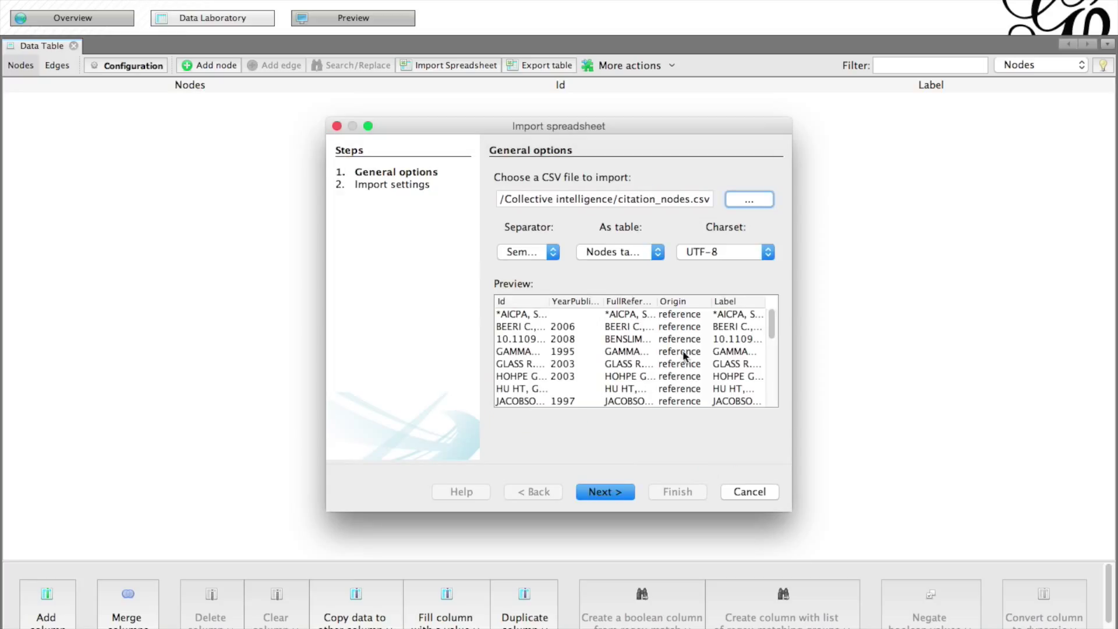
pyautogui.click(603, 493)
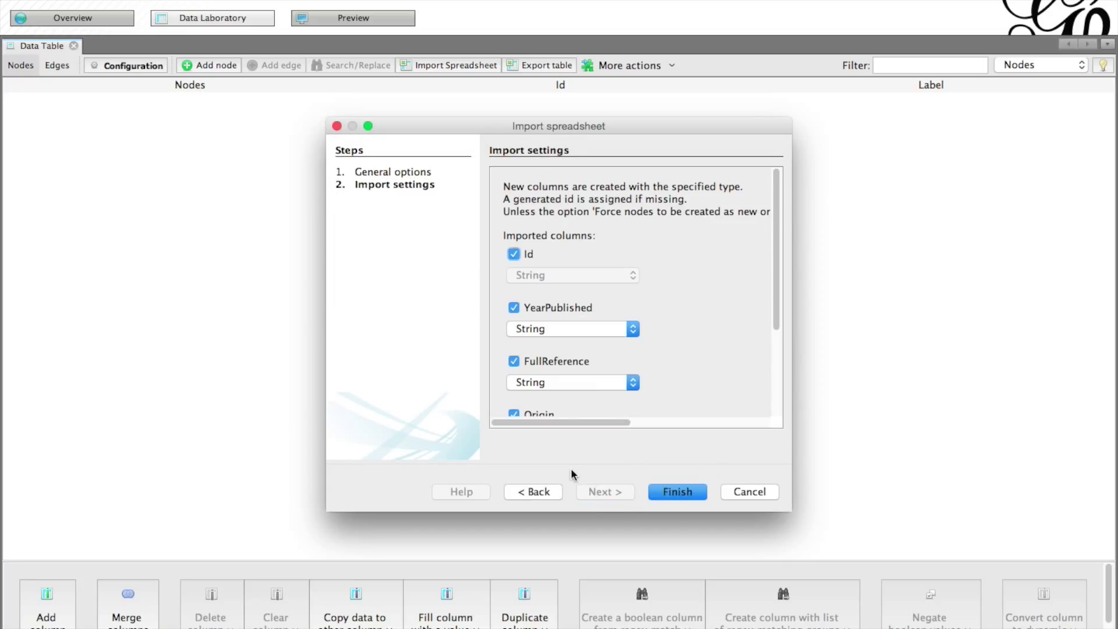
# Set YearPublished to Integer and finish importing the citation nodes
pyautogui.scroll(-5, 641, 337)
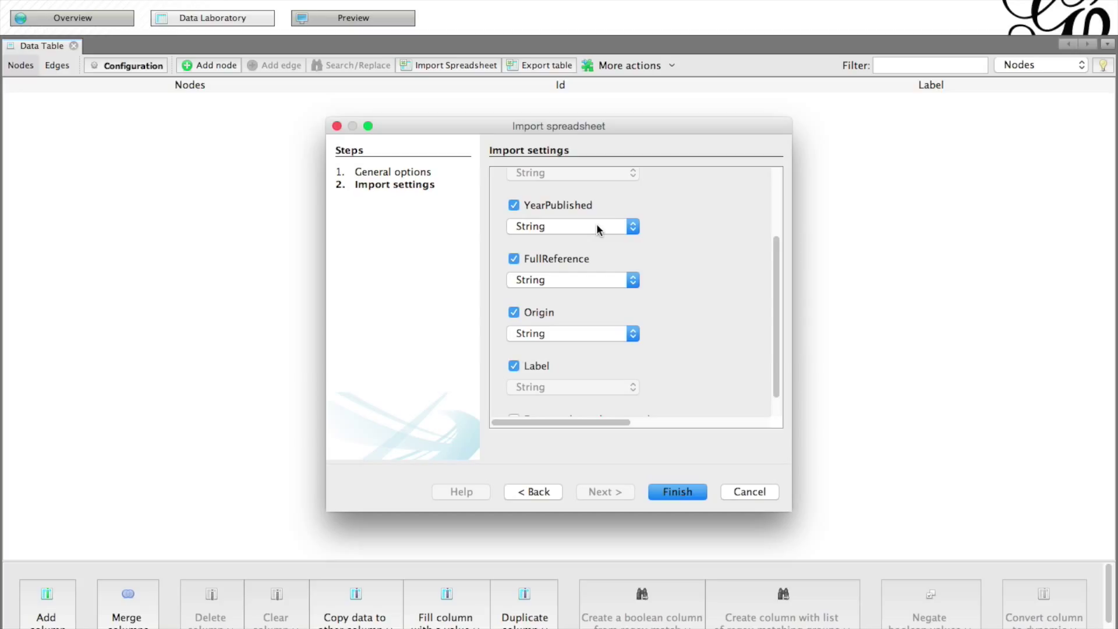
pyautogui.click(596, 226)
pyautogui.scroll(3, 583, 279)
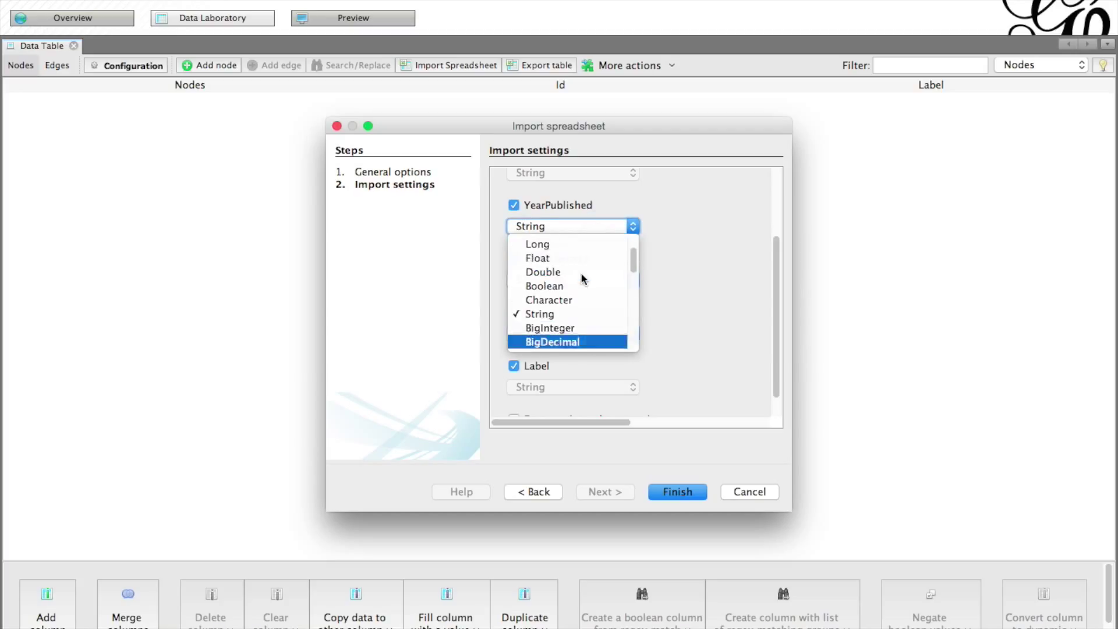
pyautogui.scroll(2, 583, 278)
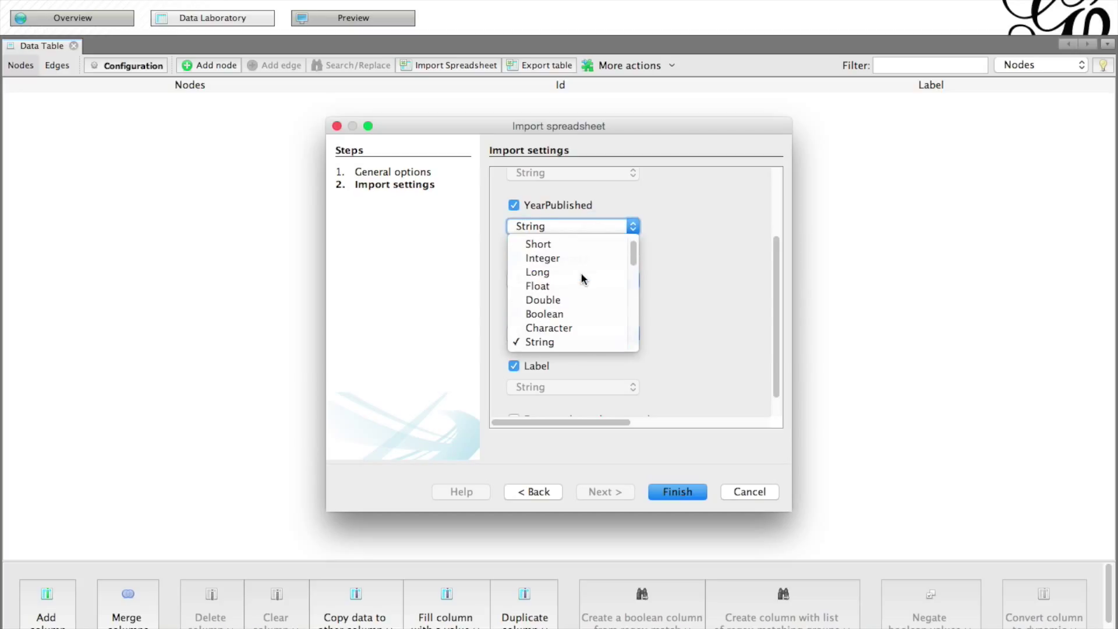
pyautogui.click(541, 257)
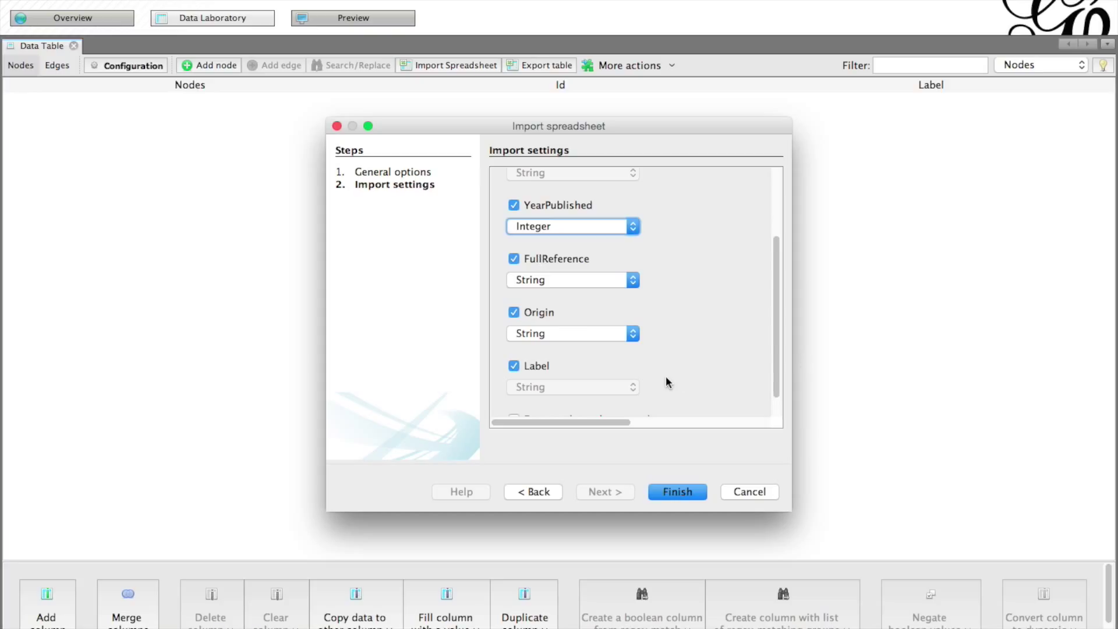
pyautogui.click(677, 493)
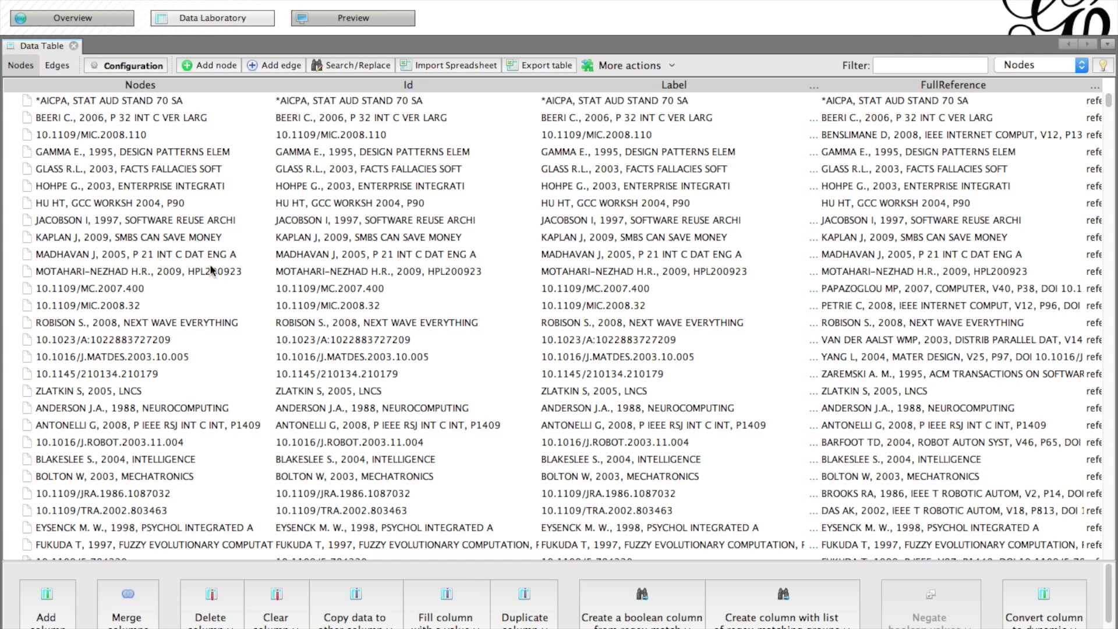
pyautogui.click(453, 65)
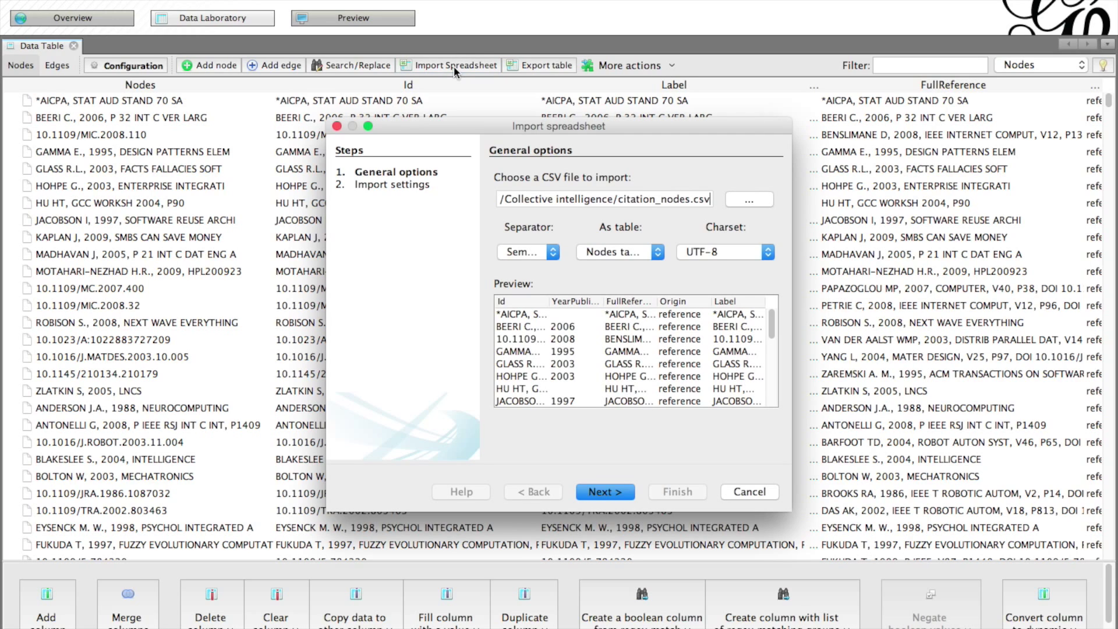
# Load citation_edges.csv into a new spreadsheet import as an Edges table
pyautogui.click(615, 254)
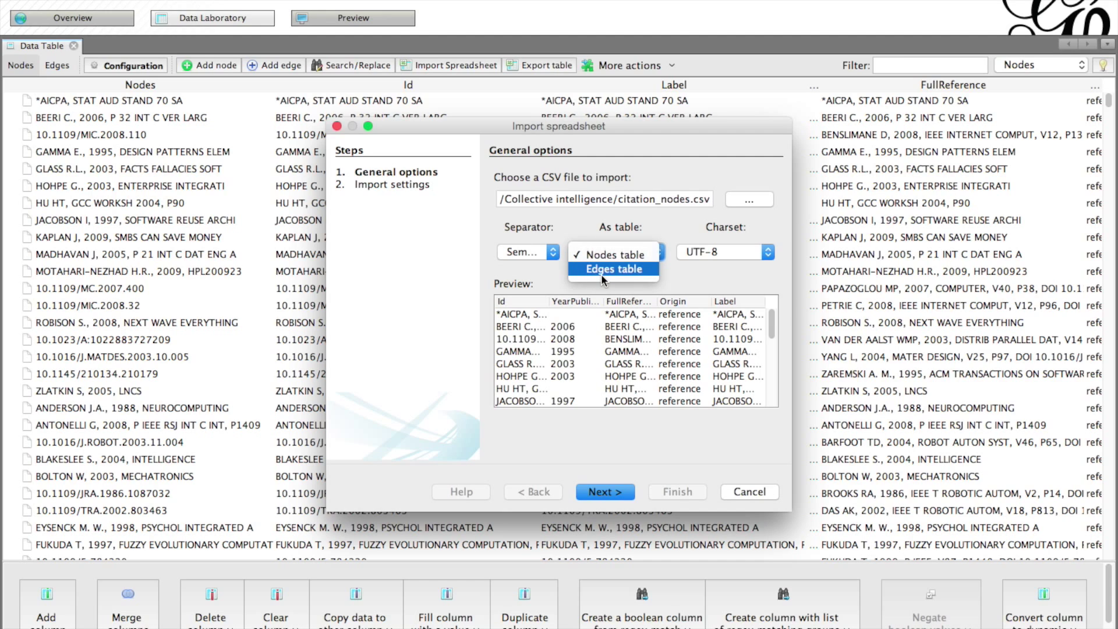
pyautogui.click(601, 272)
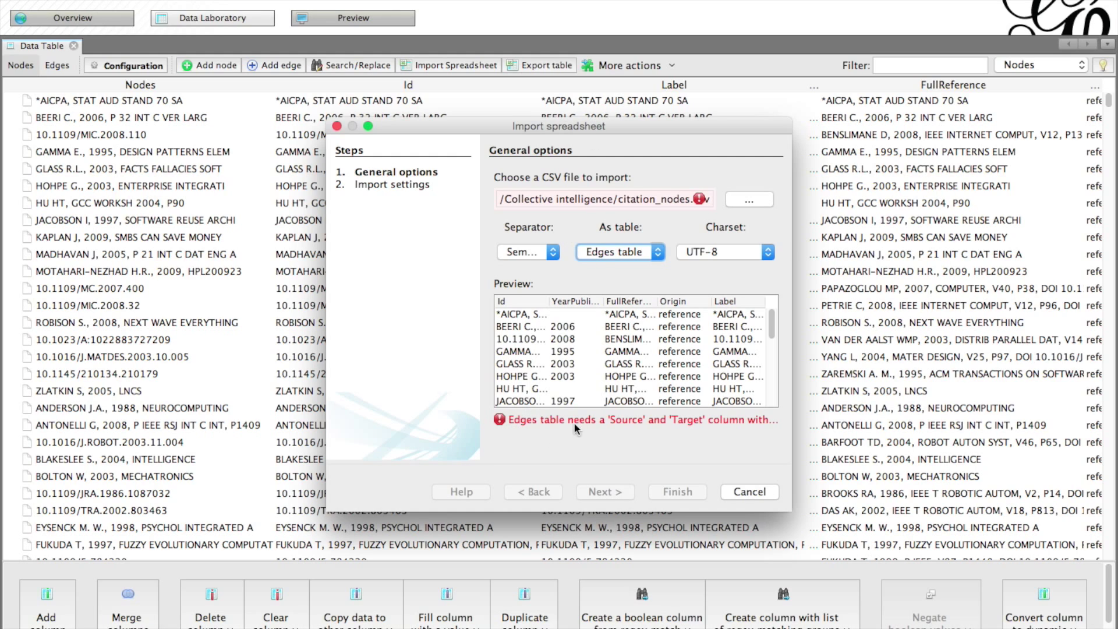
pyautogui.click(748, 199)
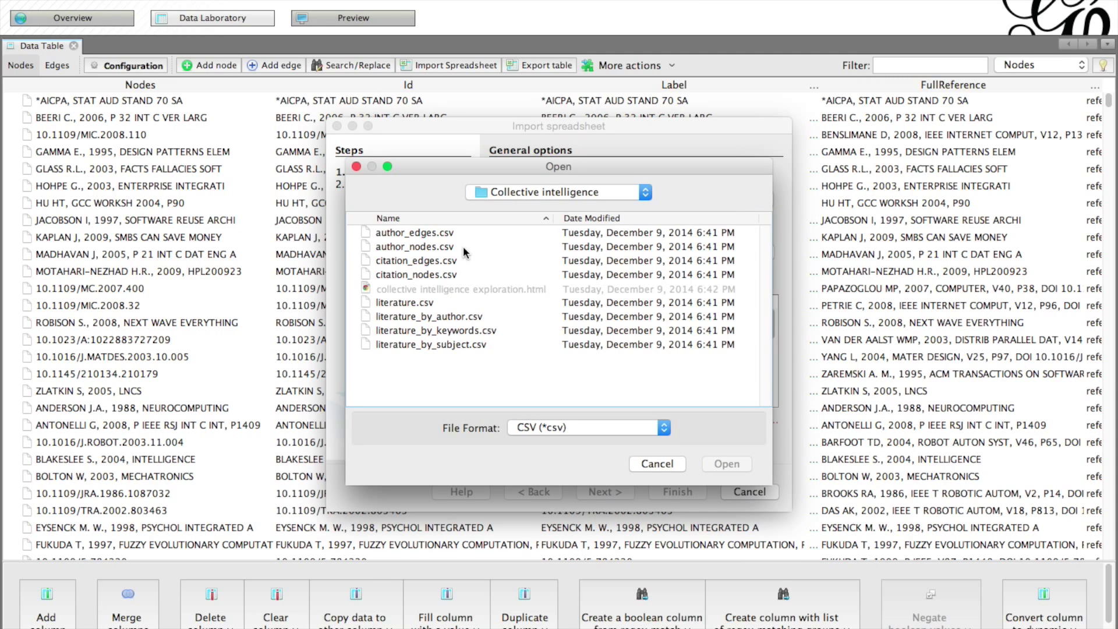
pyautogui.click(394, 264)
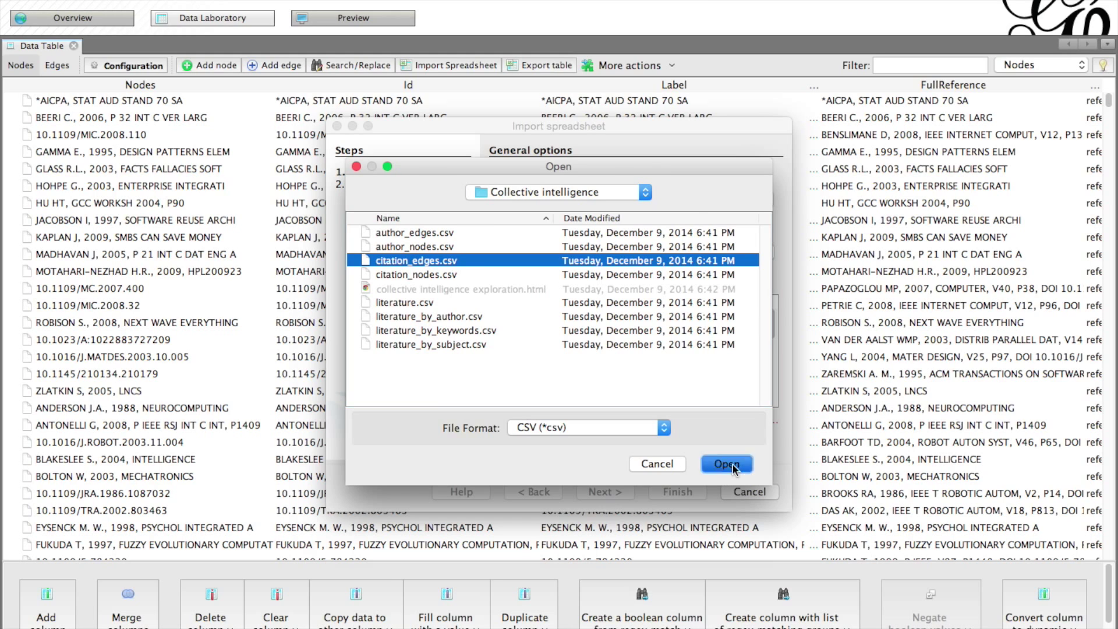
pyautogui.click(731, 463)
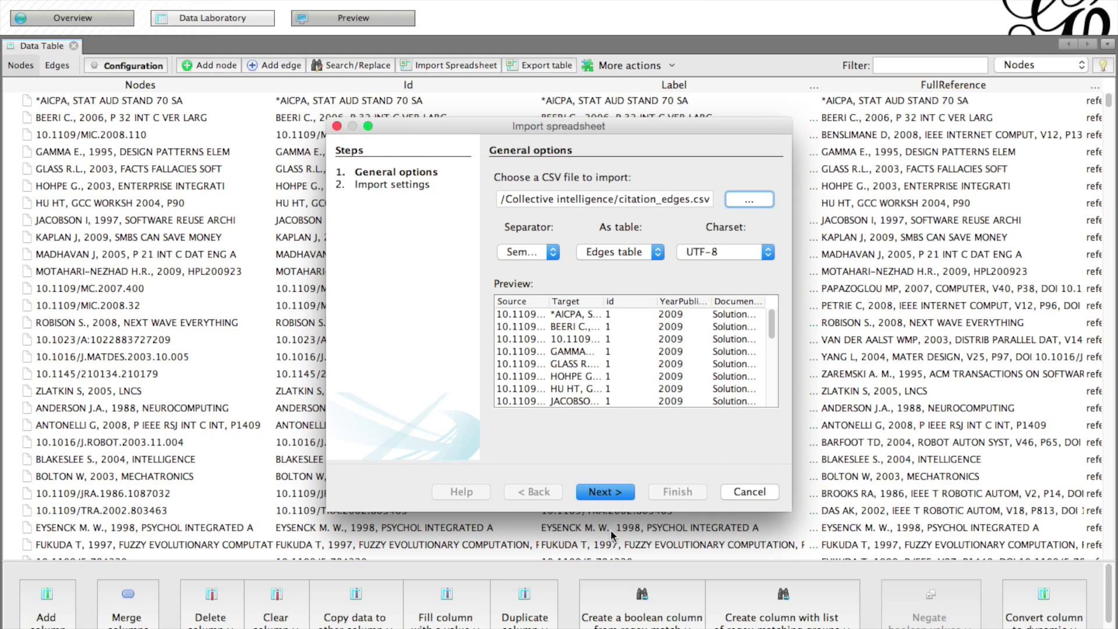
pyautogui.click(603, 492)
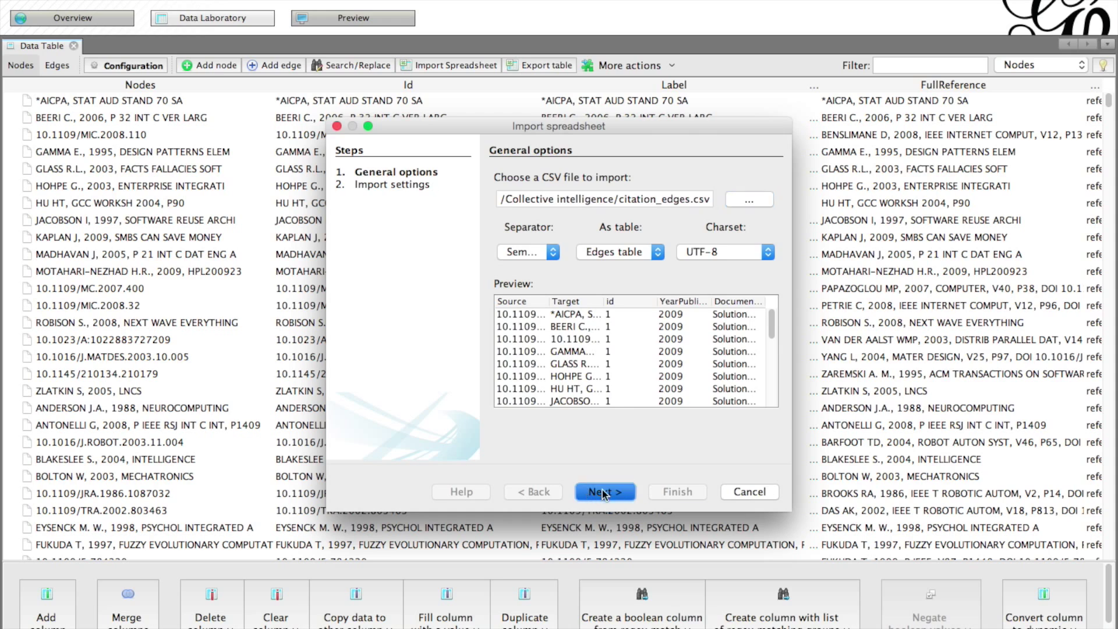
# Set the edges' YearPublished to Integer, finish the import, and show the Edges table
pyautogui.scroll(-1, 629, 393)
pyautogui.scroll(-5, 628, 390)
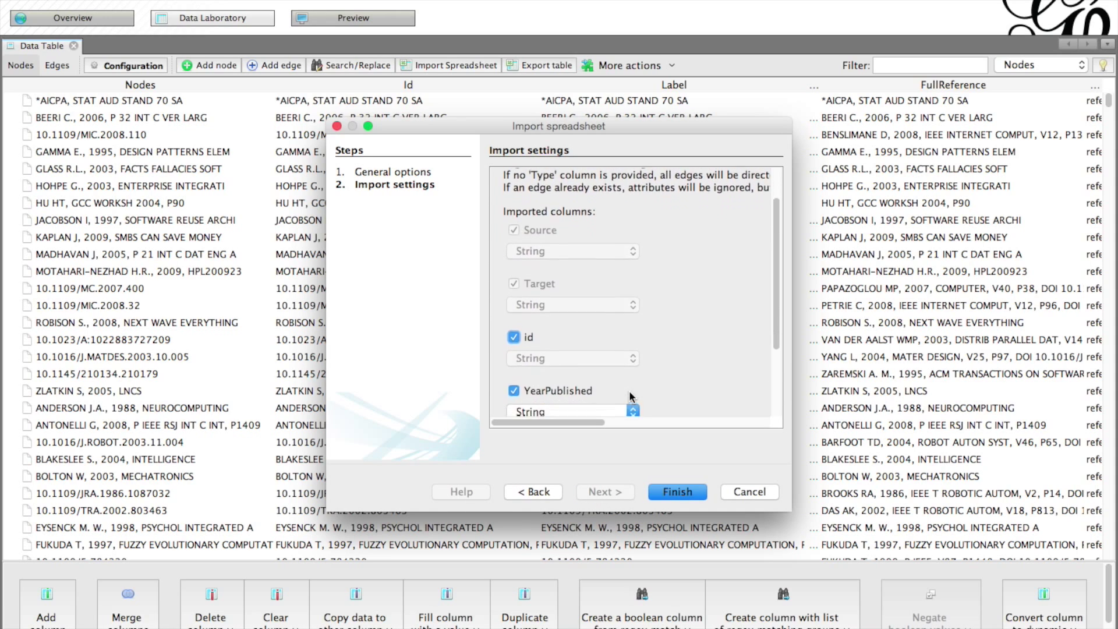
pyautogui.click(592, 348)
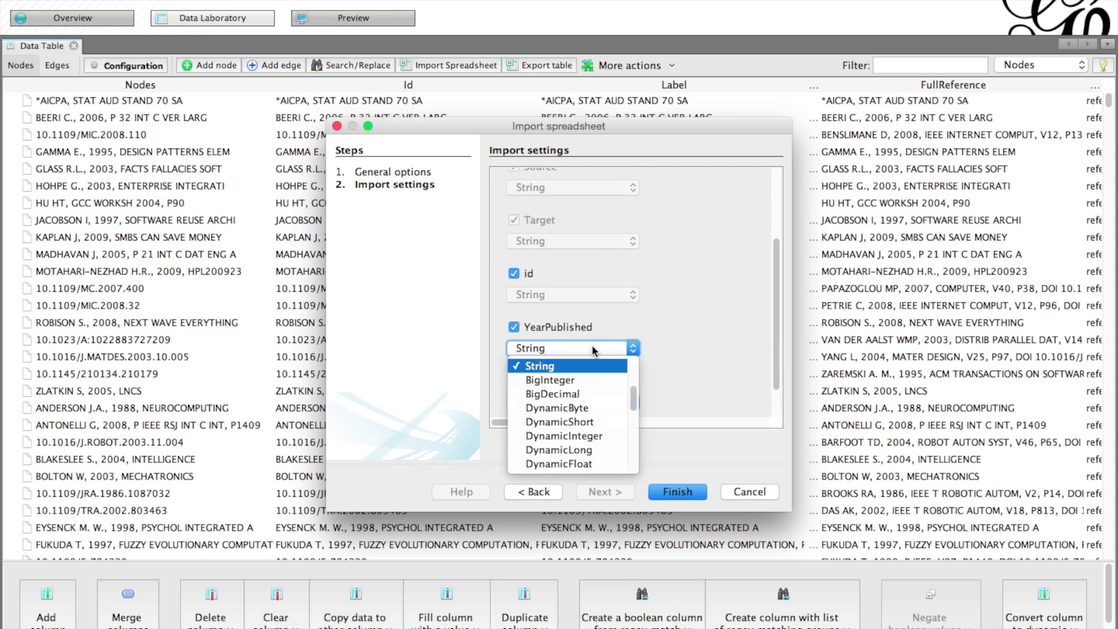
pyautogui.scroll(3, 586, 385)
pyautogui.click(565, 394)
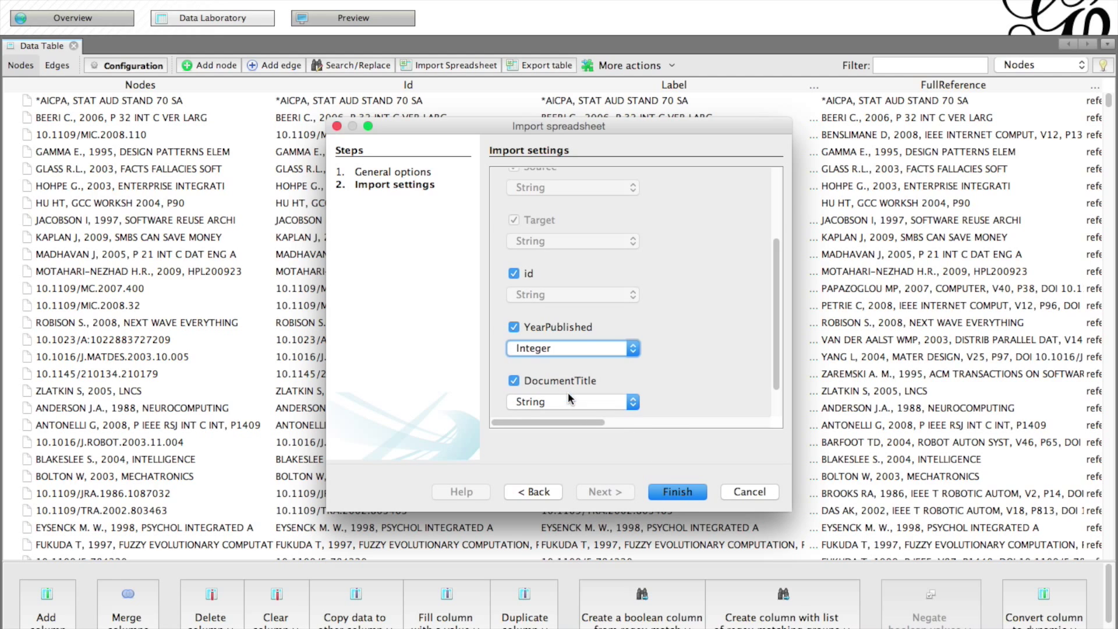
pyautogui.click(682, 494)
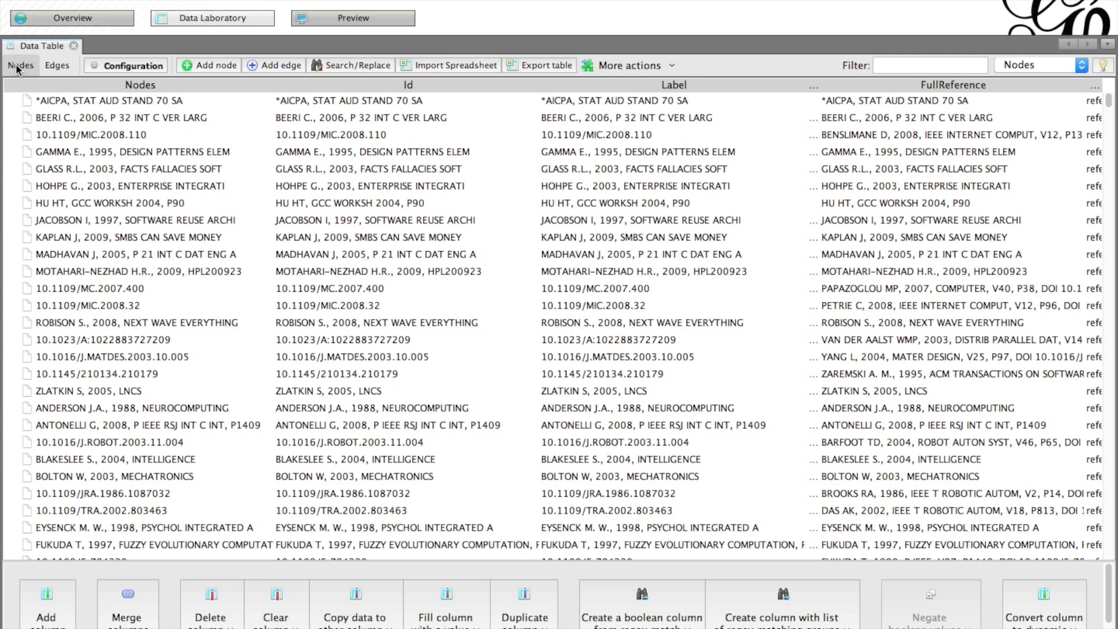
pyautogui.click(64, 67)
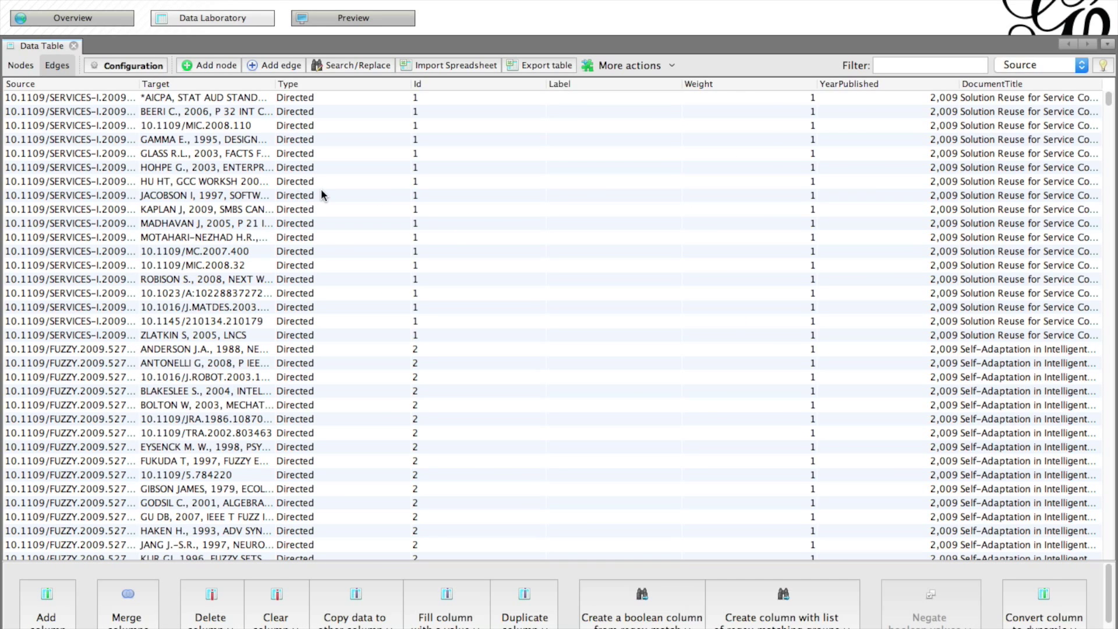
# Return to Overview and show the Statistics panel for the 17908-node directed network
pyautogui.click(69, 21)
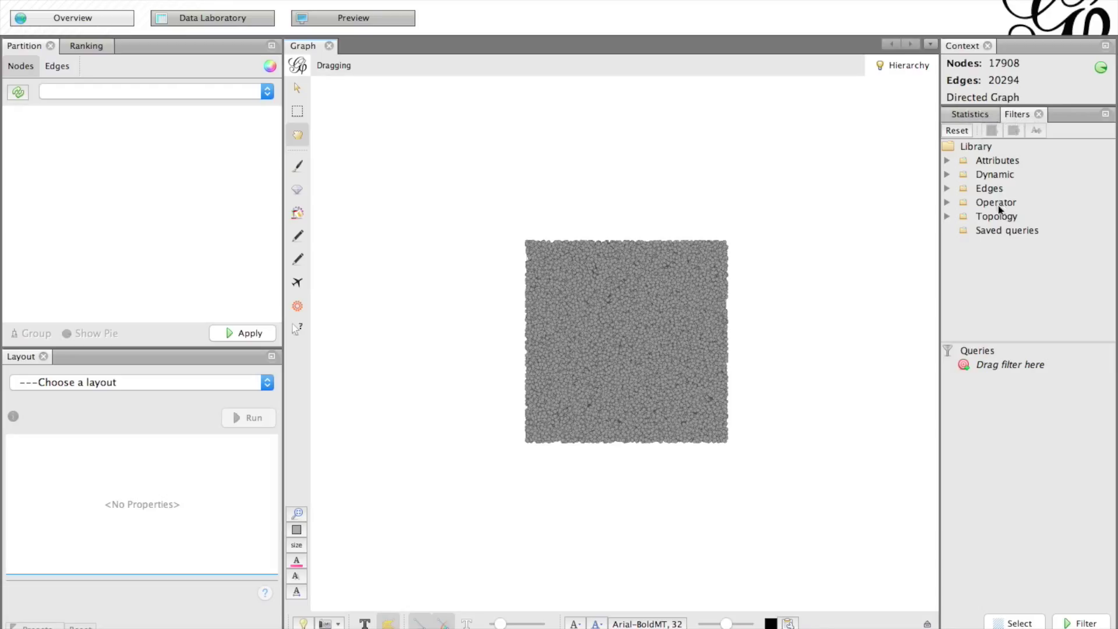
pyautogui.click(968, 119)
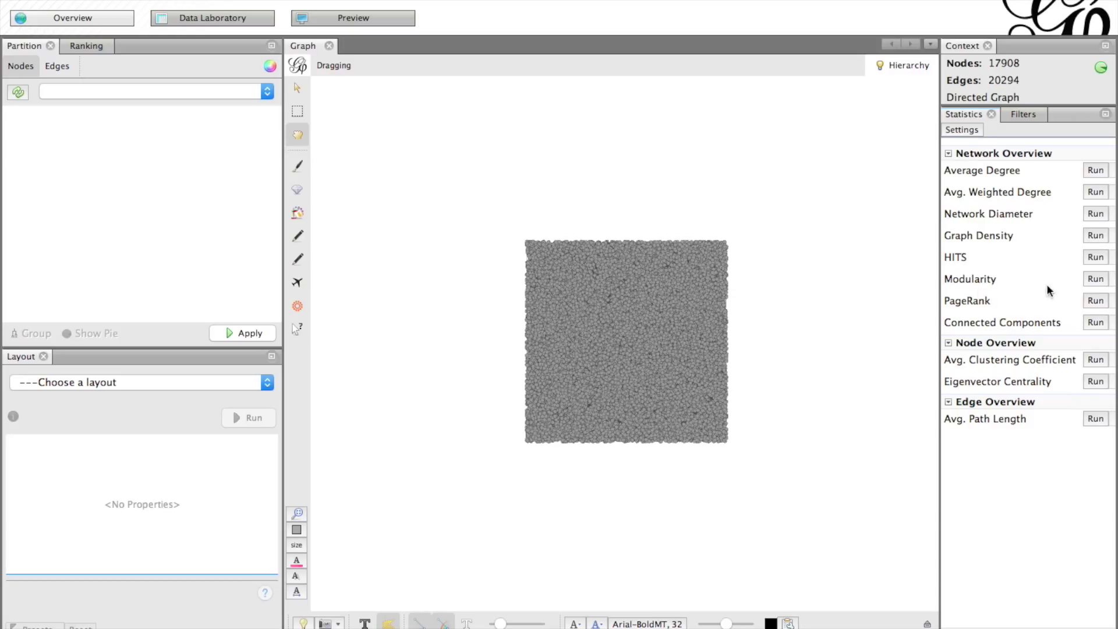
# Run Modularity with resolution 1.0 and weights, then close the 0.925 report
pyautogui.click(1094, 280)
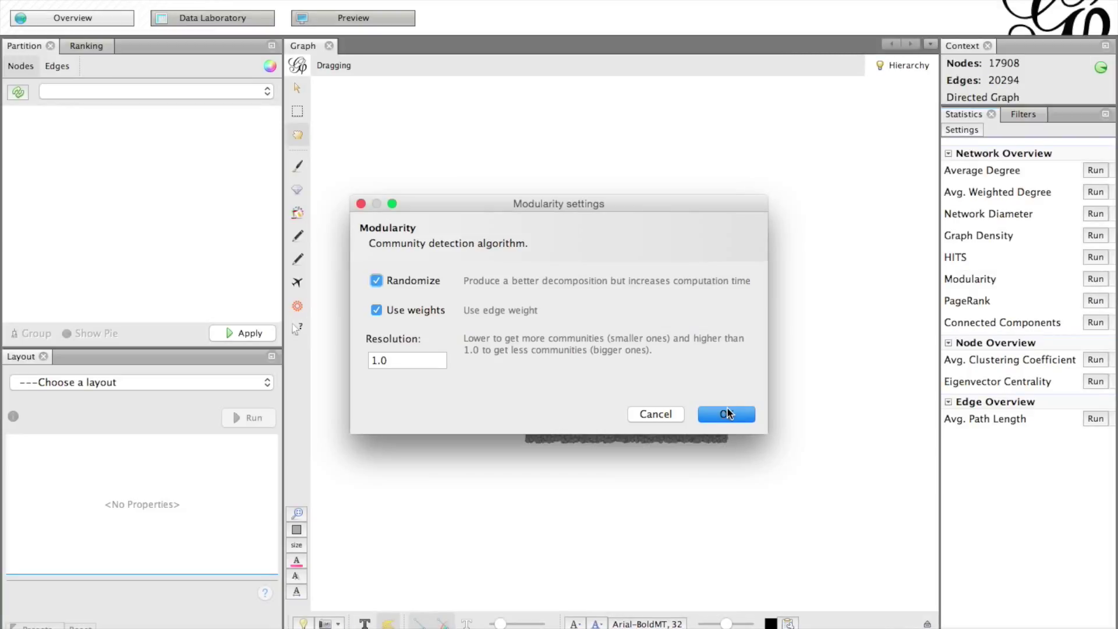
pyautogui.click(727, 413)
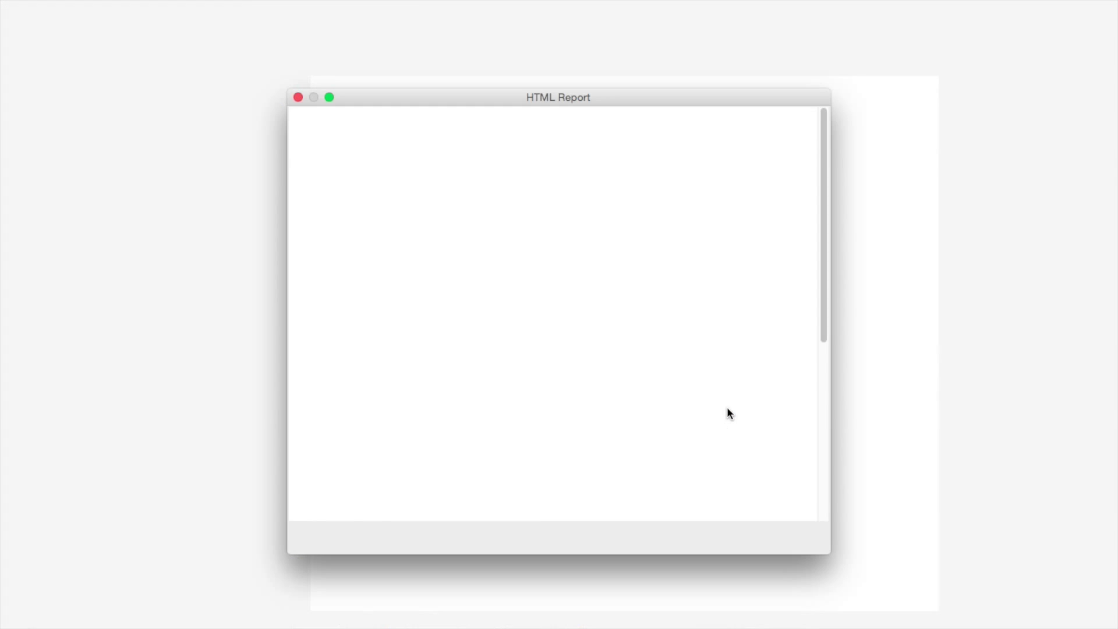
pyautogui.scroll(-2, 757, 460)
pyautogui.scroll(-5, 759, 461)
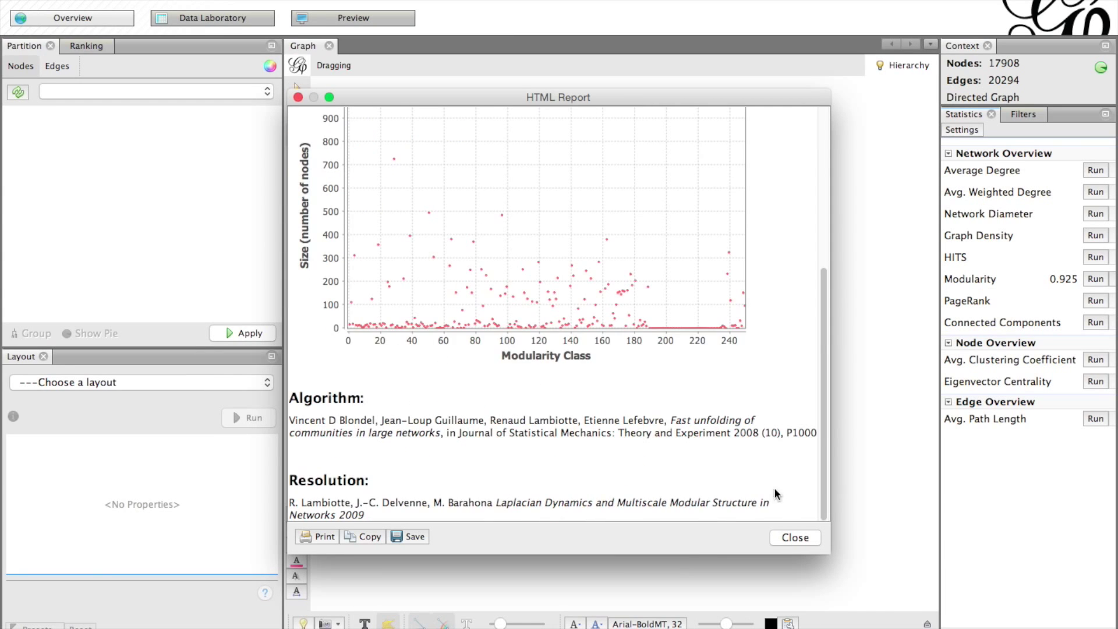
pyautogui.click(795, 537)
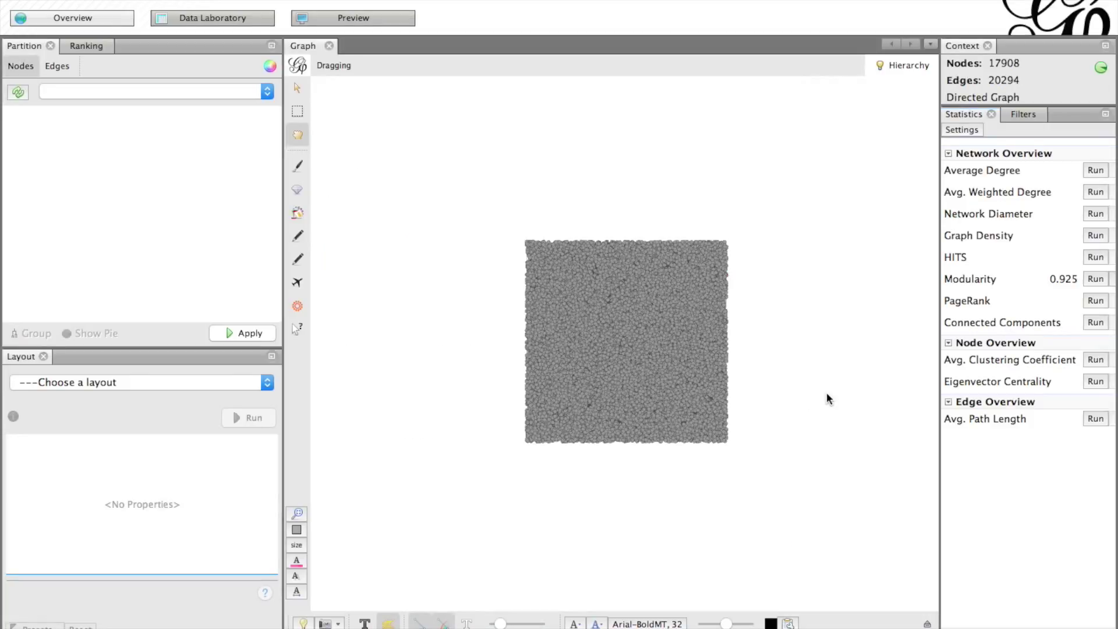
# Run directed PageRank with p 0.85 and epsilon 0.0010, then close its report
pyautogui.click(1093, 302)
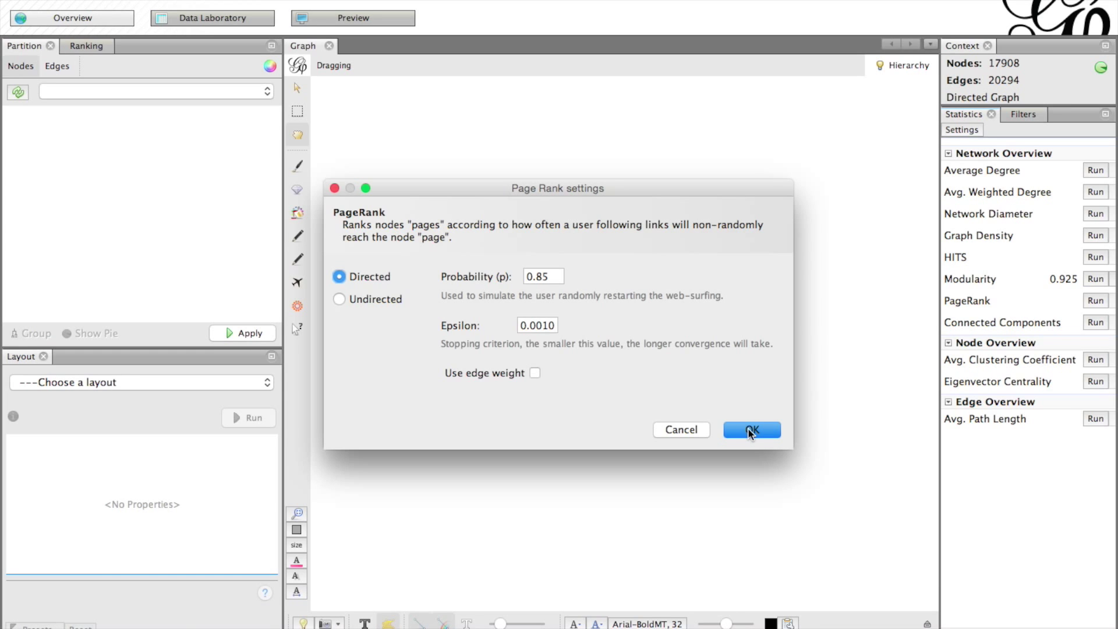
pyautogui.click(751, 430)
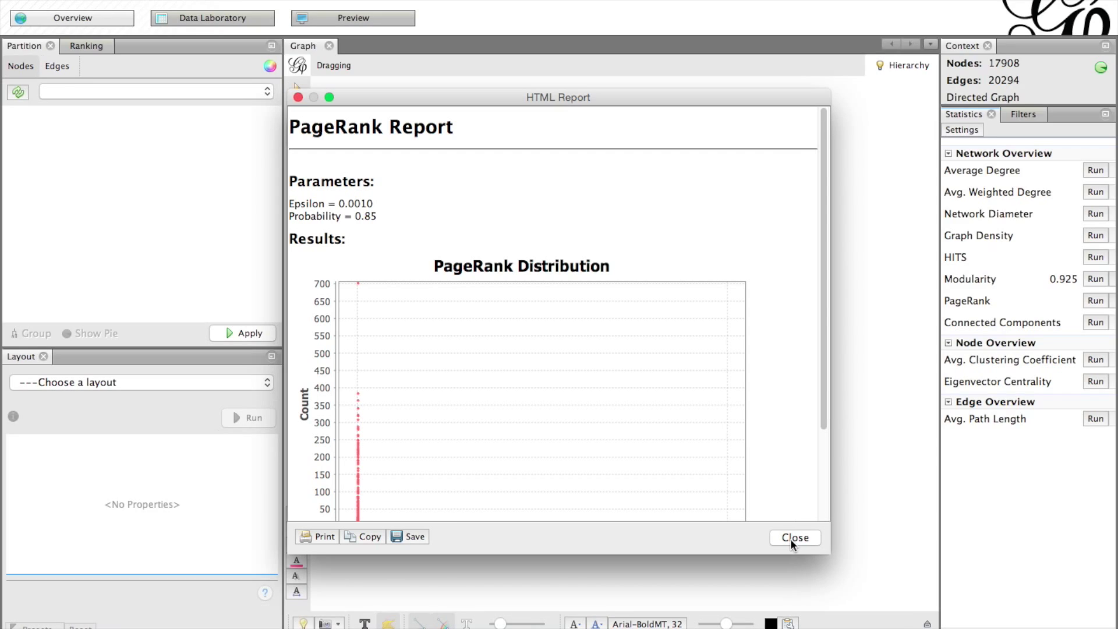
pyautogui.click(793, 536)
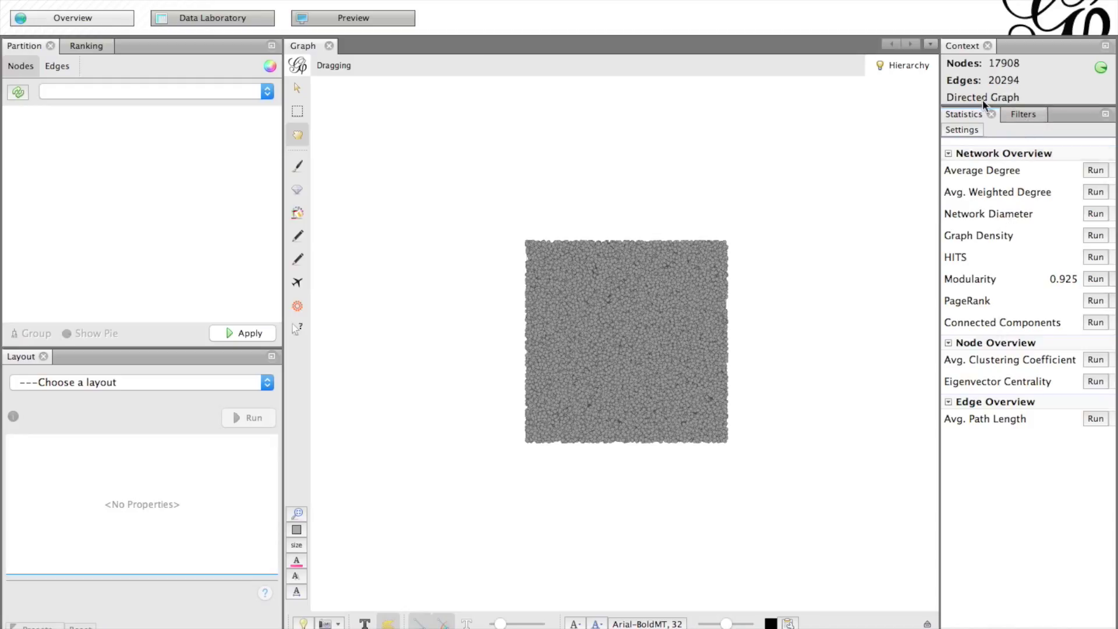
# Add a Topology In Degree Range filter of 2 to 35 and apply it
pyautogui.click(1018, 113)
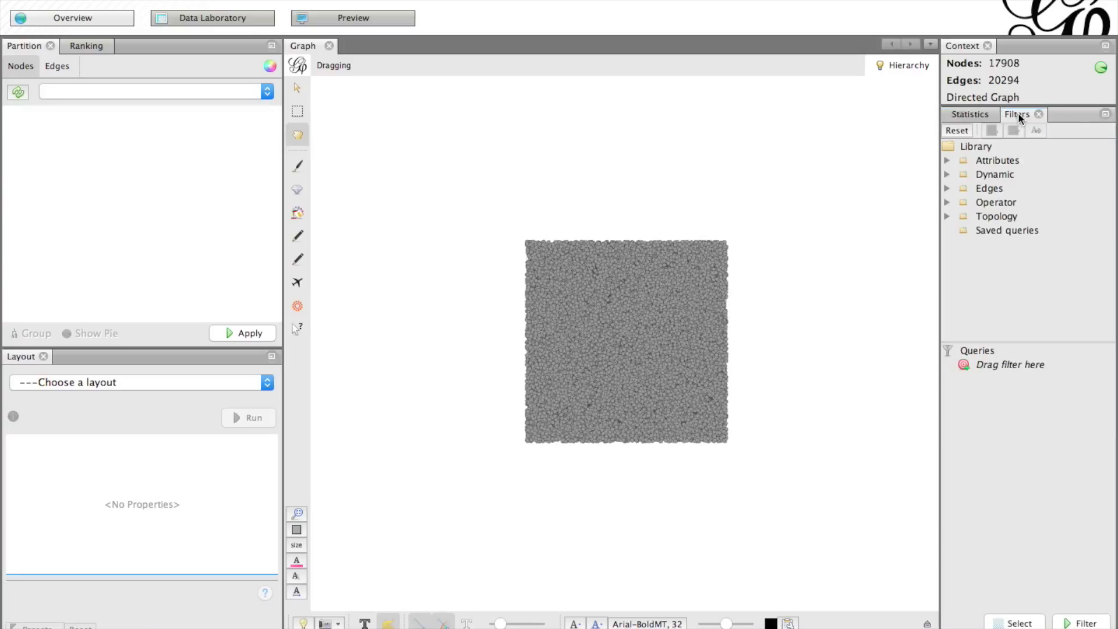
pyautogui.click(947, 216)
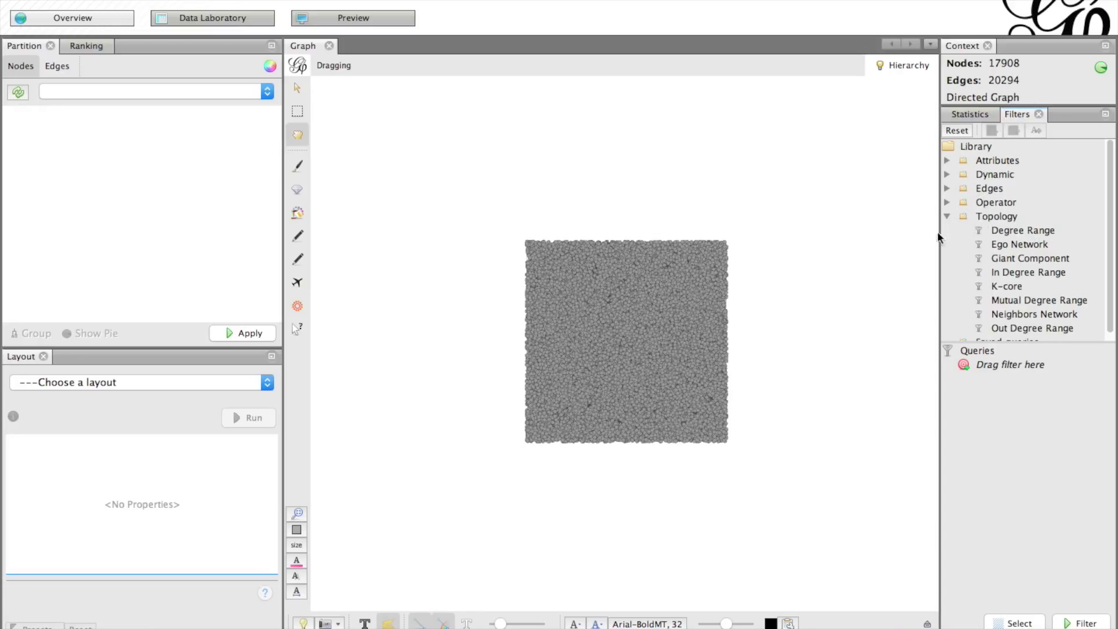
pyautogui.scroll(-1, 984, 276)
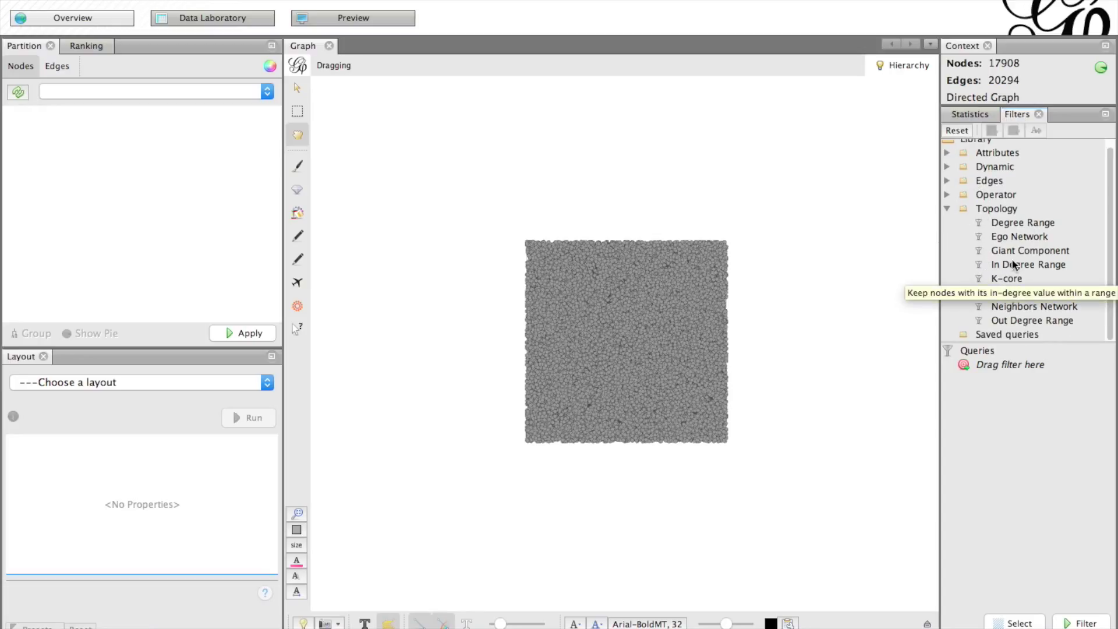
pyautogui.moveTo(1013, 267); pyautogui.dragTo(1002, 373)
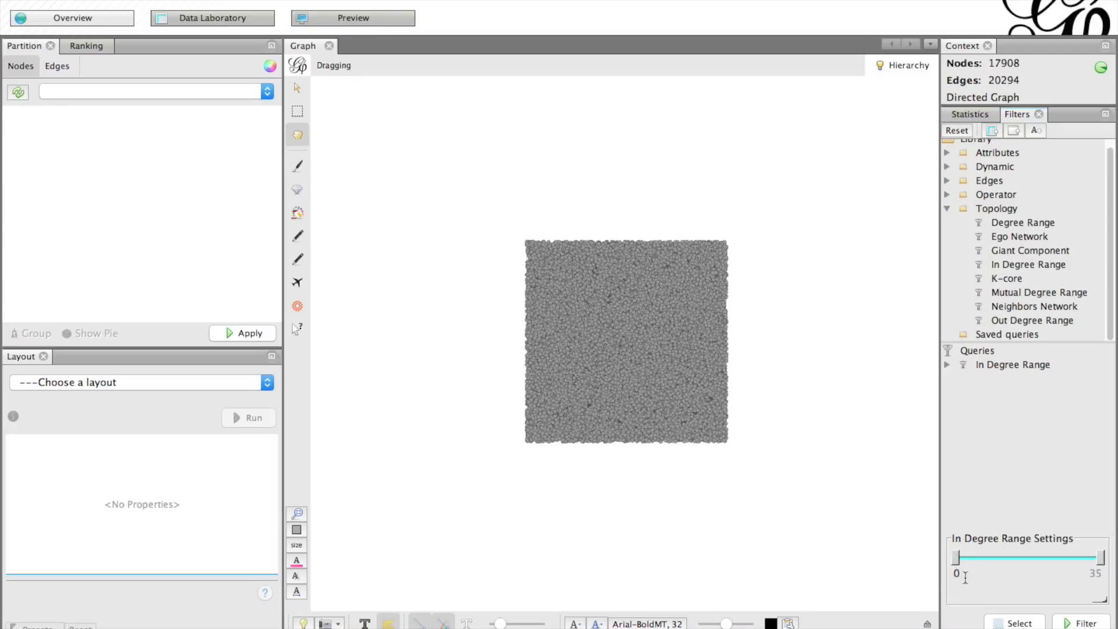
pyautogui.click(956, 574)
pyautogui.write('2')
pyautogui.press('Return')
pyautogui.click(1075, 623)
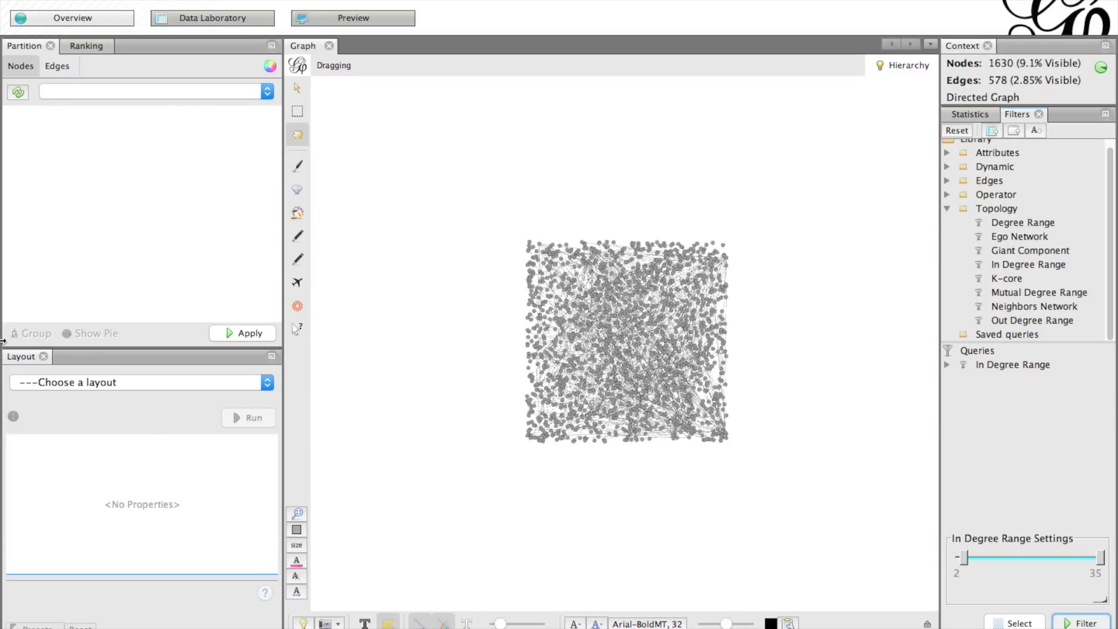
# Select the ForceAtlas 2 layout and start running it
pyautogui.click(152, 382)
pyautogui.scroll(-2, 149, 435)
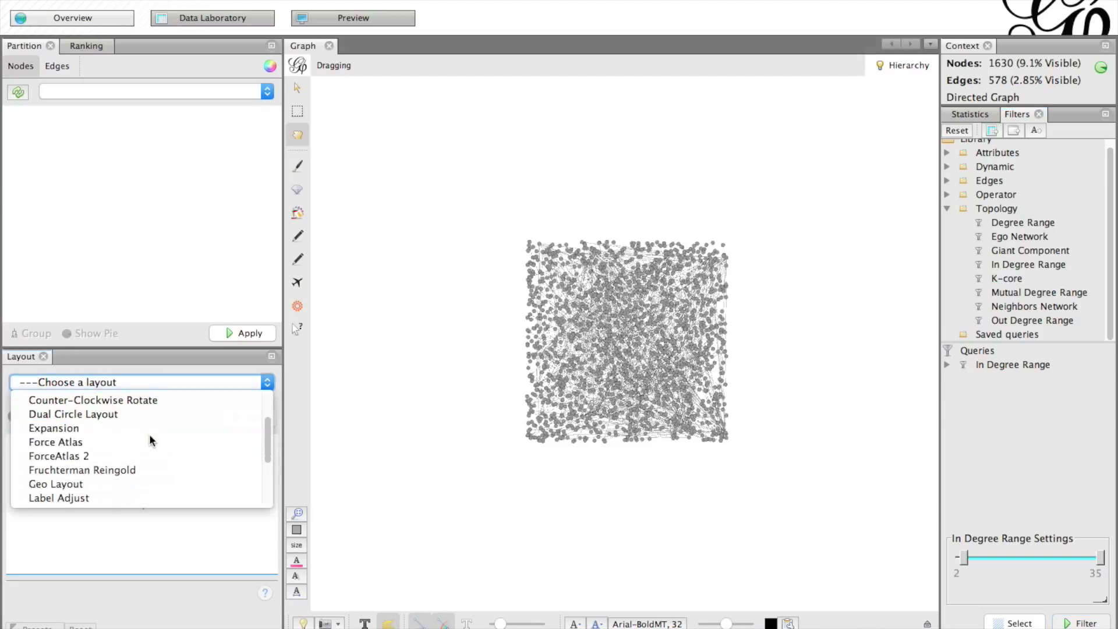
pyautogui.scroll(-3, 137, 467)
pyautogui.scroll(5, 138, 467)
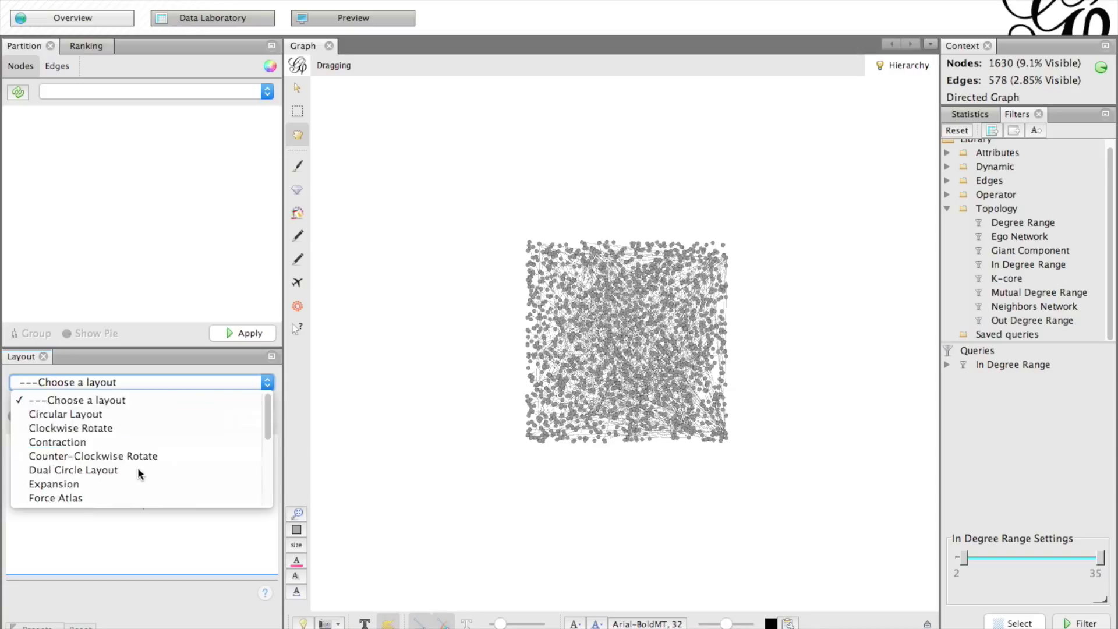
pyautogui.scroll(-5, 137, 467)
pyautogui.scroll(1, 137, 467)
pyautogui.scroll(-1, 138, 467)
pyautogui.scroll(2, 138, 467)
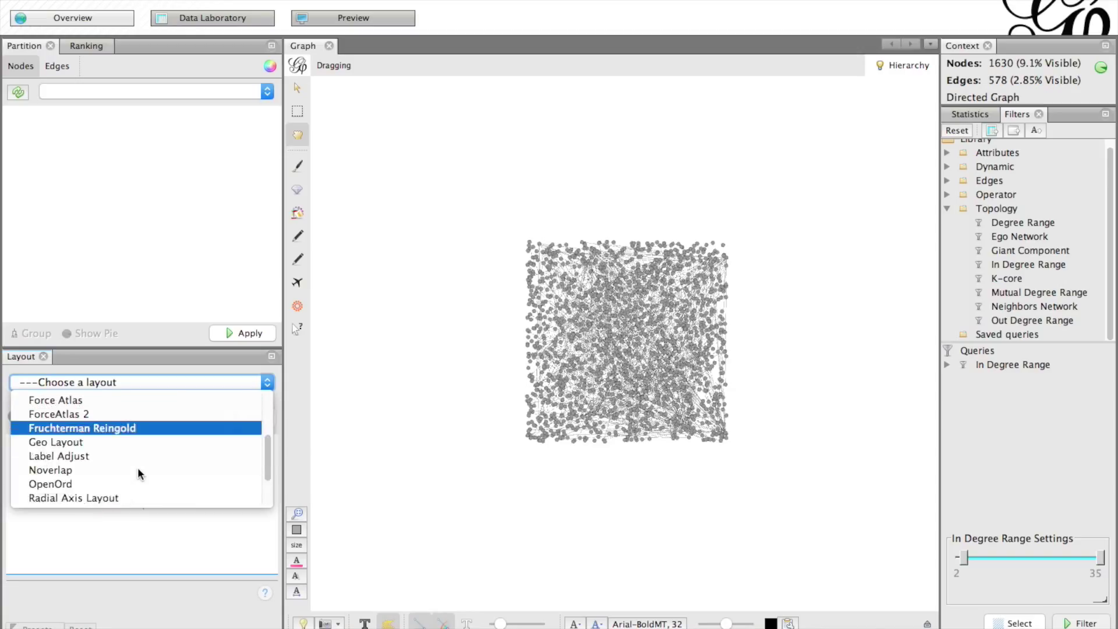
pyautogui.scroll(2, 138, 467)
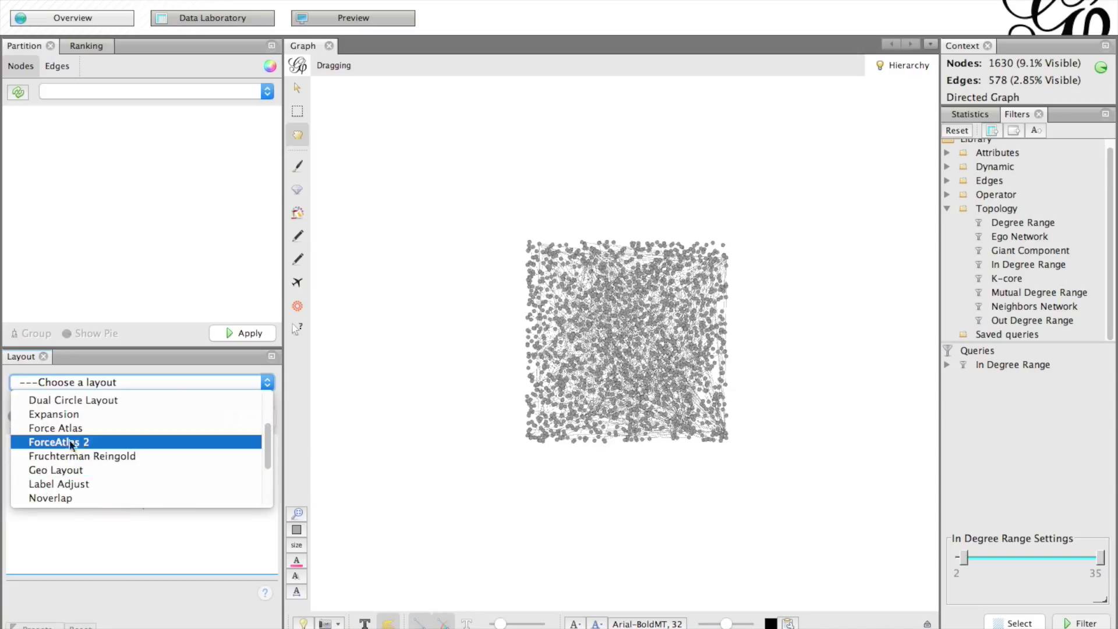
pyautogui.click(49, 444)
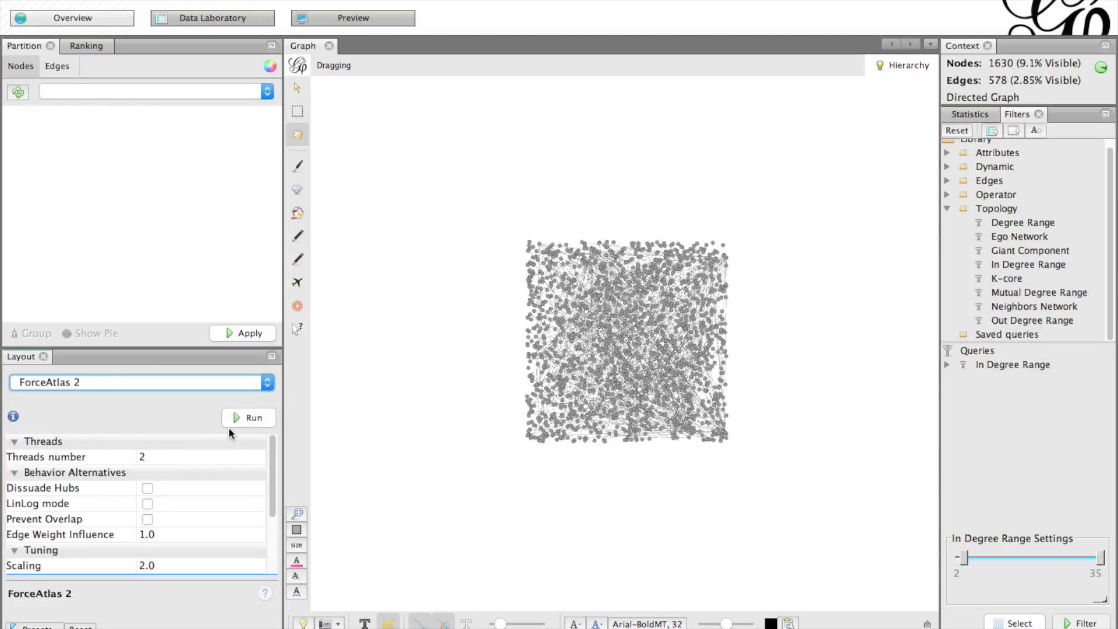
pyautogui.click(252, 419)
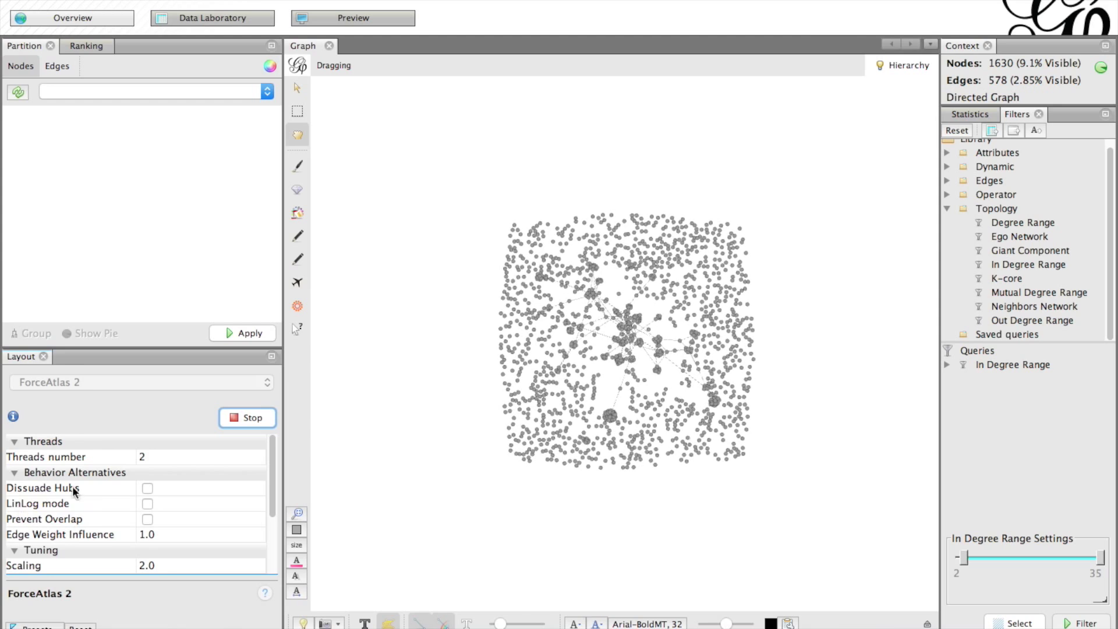
# Enable Prevent Overlap, leaving Dissuade Hubs off, then stop the layout
pyautogui.scroll(-1, 54, 511)
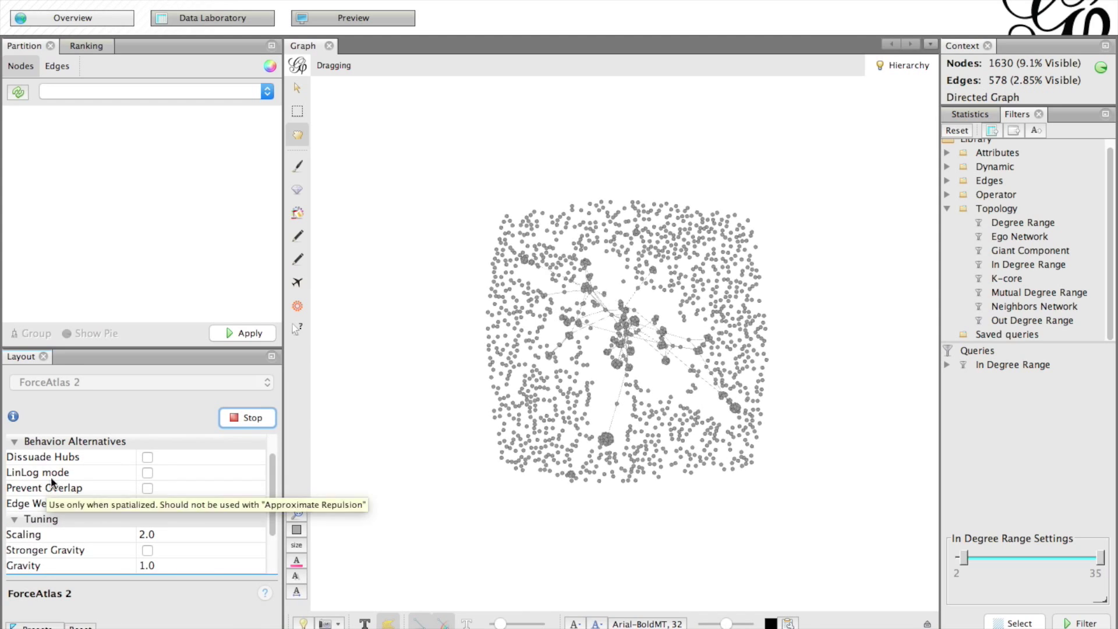
pyautogui.click(147, 458)
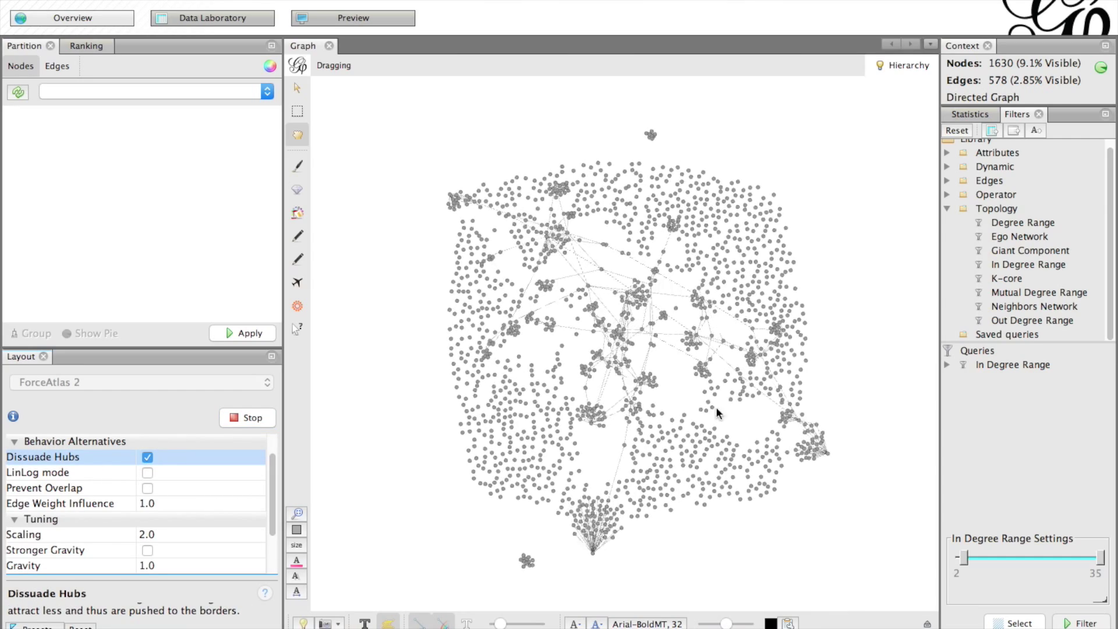
pyautogui.click(146, 457)
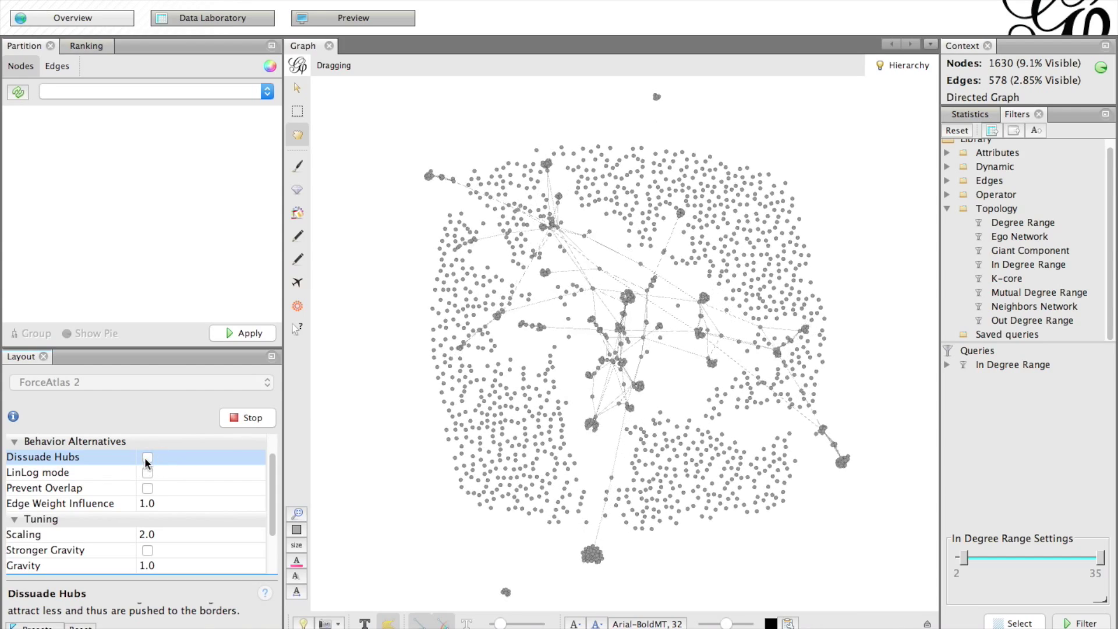
pyautogui.click(147, 489)
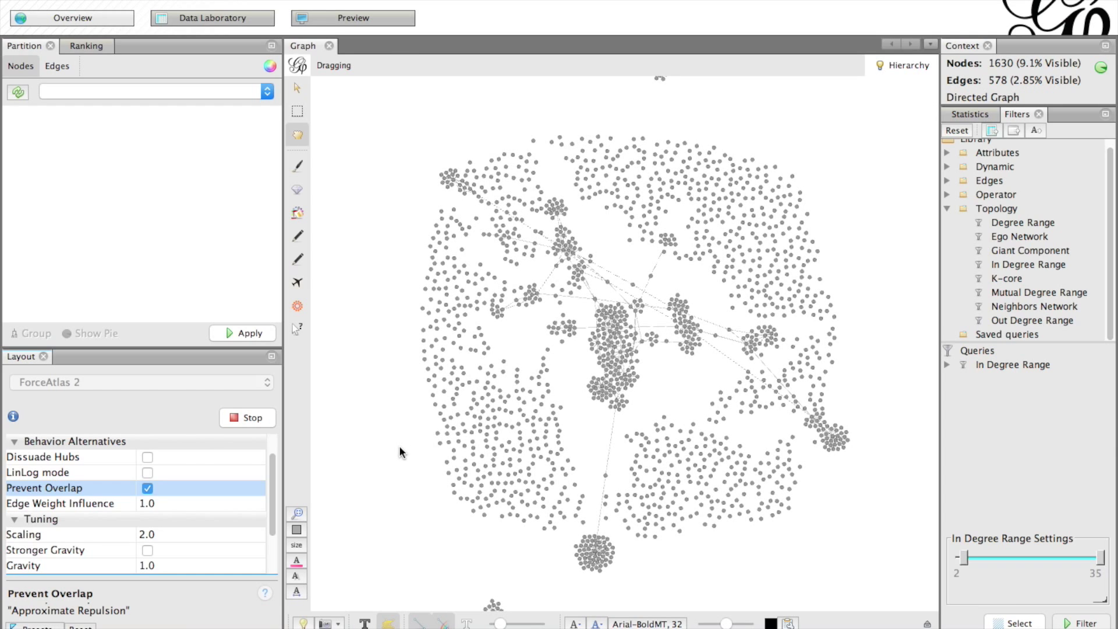
pyautogui.click(245, 418)
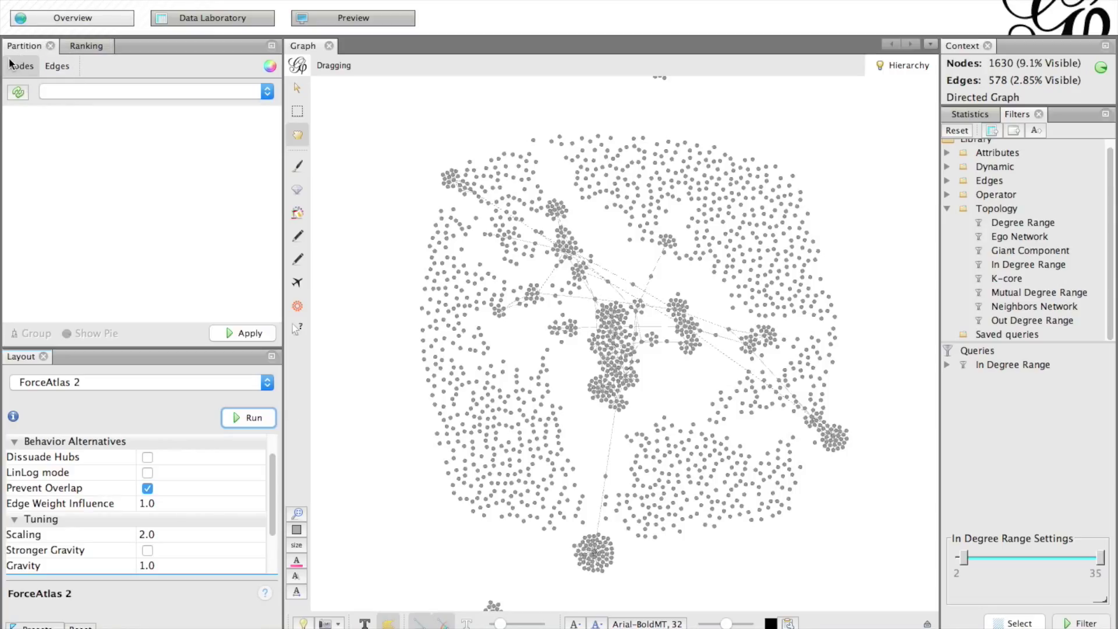
# Apply a Modularity Class partition colouring to the nodes
pyautogui.click(17, 94)
pyautogui.click(112, 93)
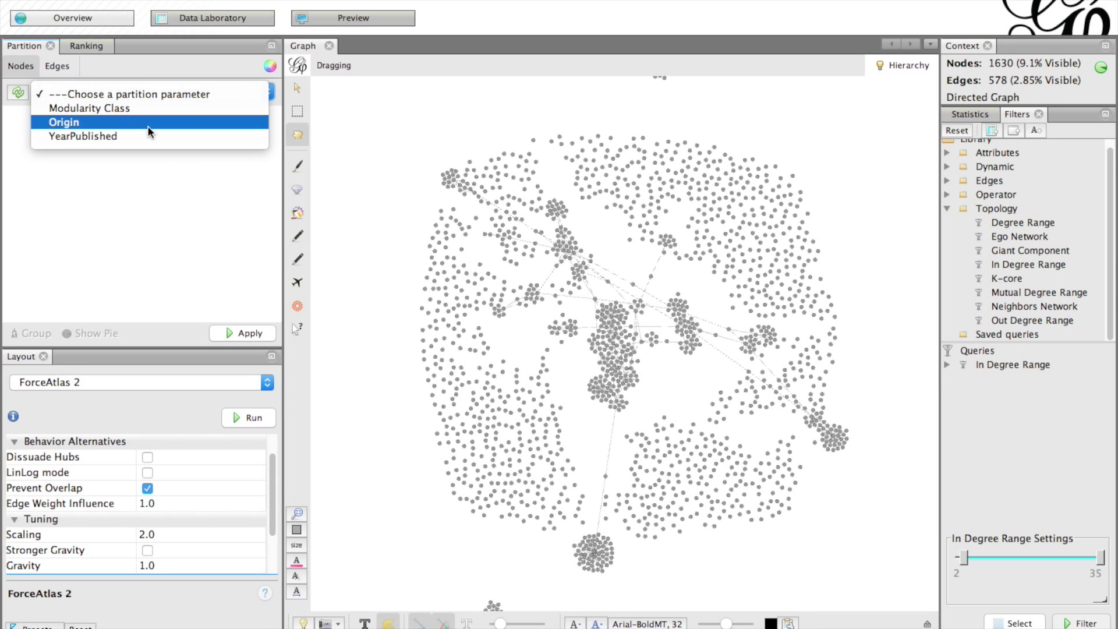
pyautogui.click(84, 109)
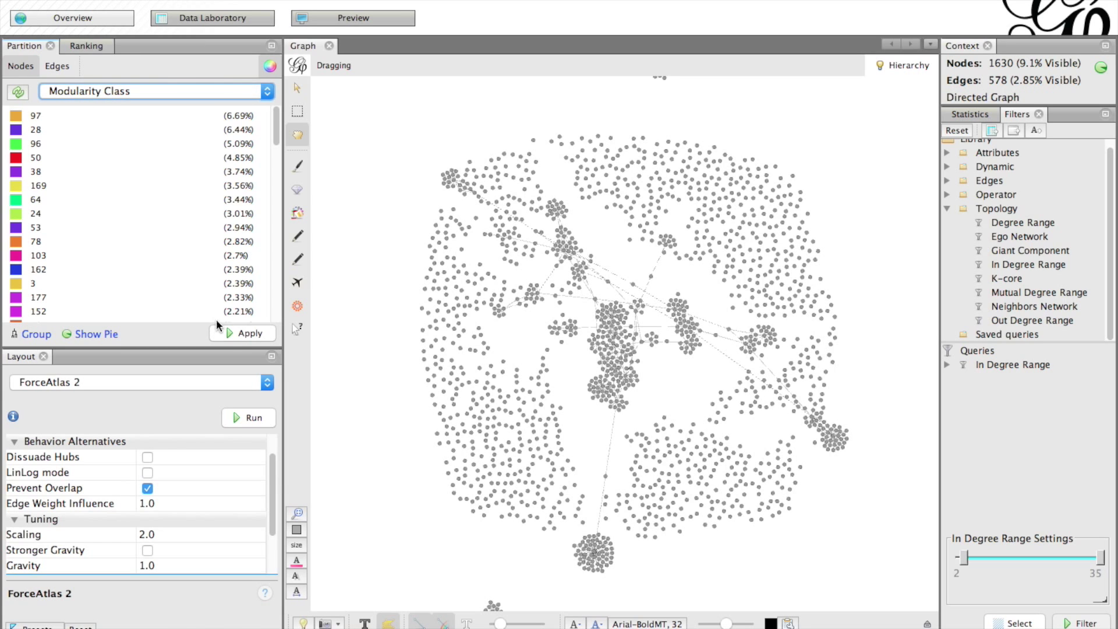
pyautogui.click(229, 335)
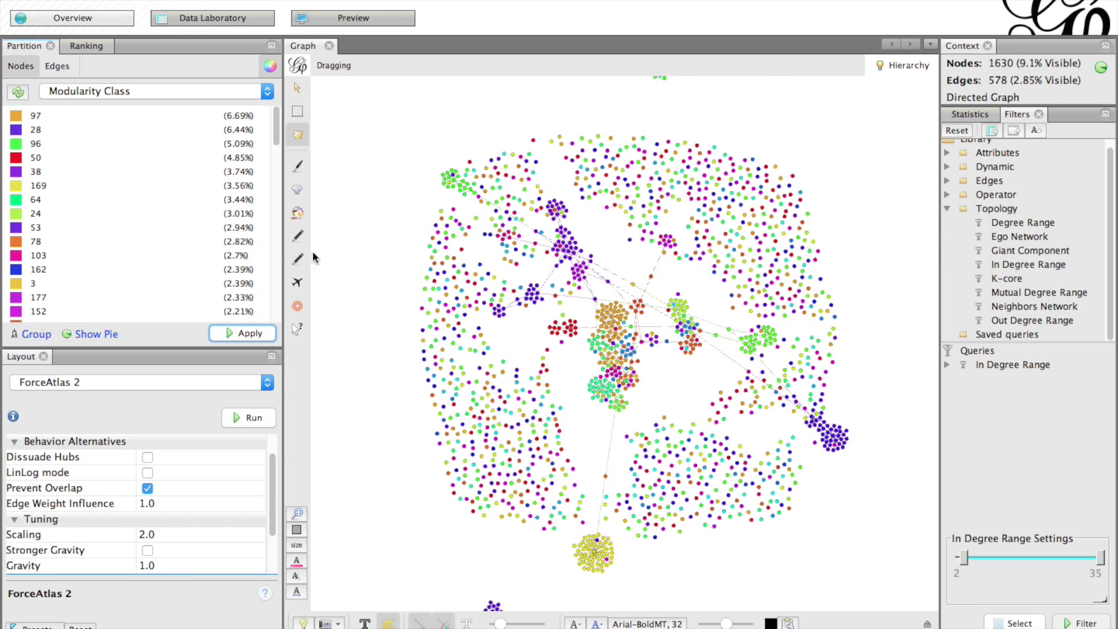
# Rank node size by InDegree, from 5 to 40, and apply it
pyautogui.click(79, 46)
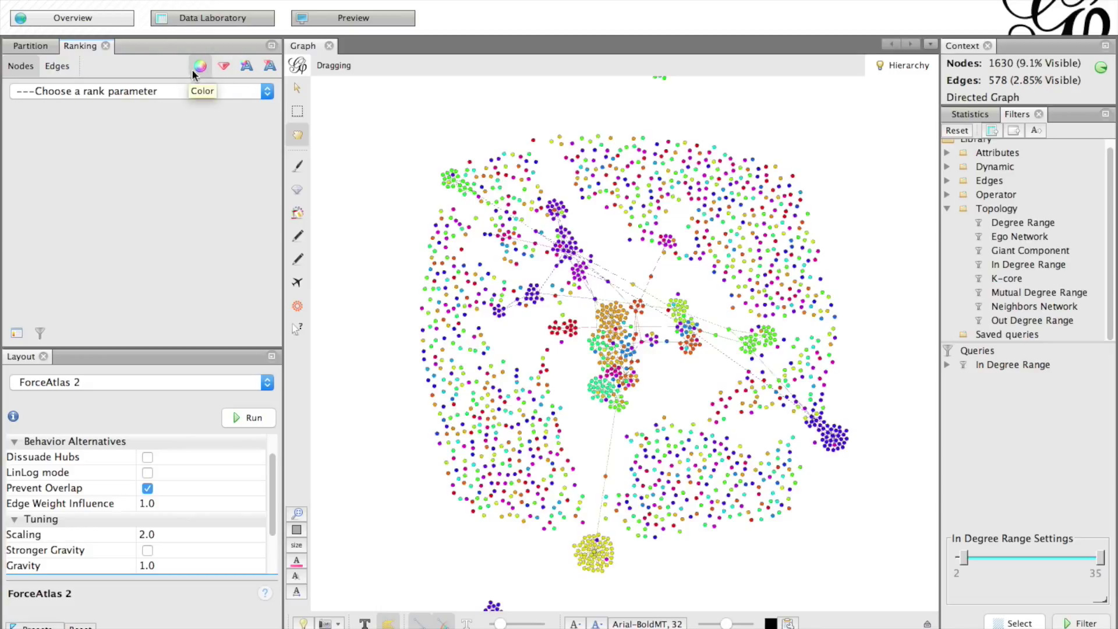
pyautogui.click(222, 68)
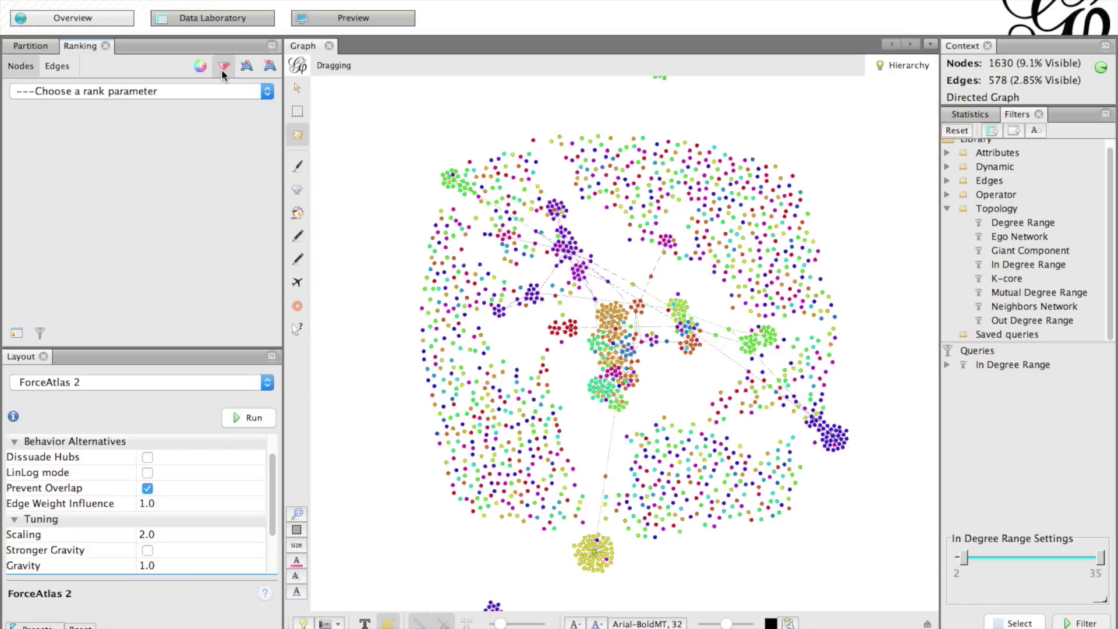
pyautogui.click(193, 92)
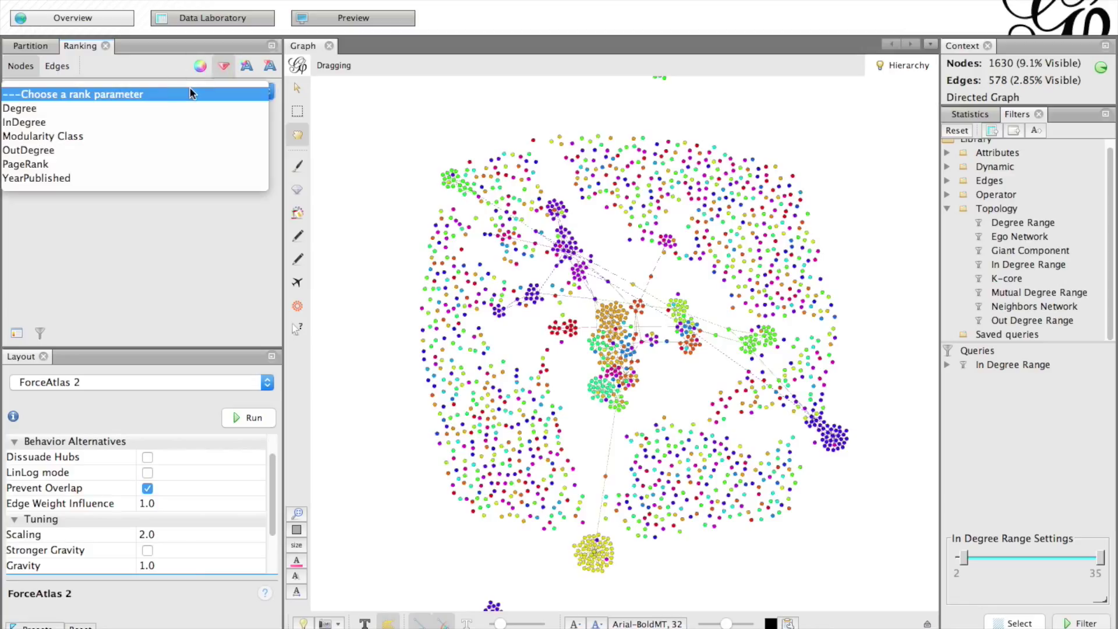
pyautogui.click(178, 123)
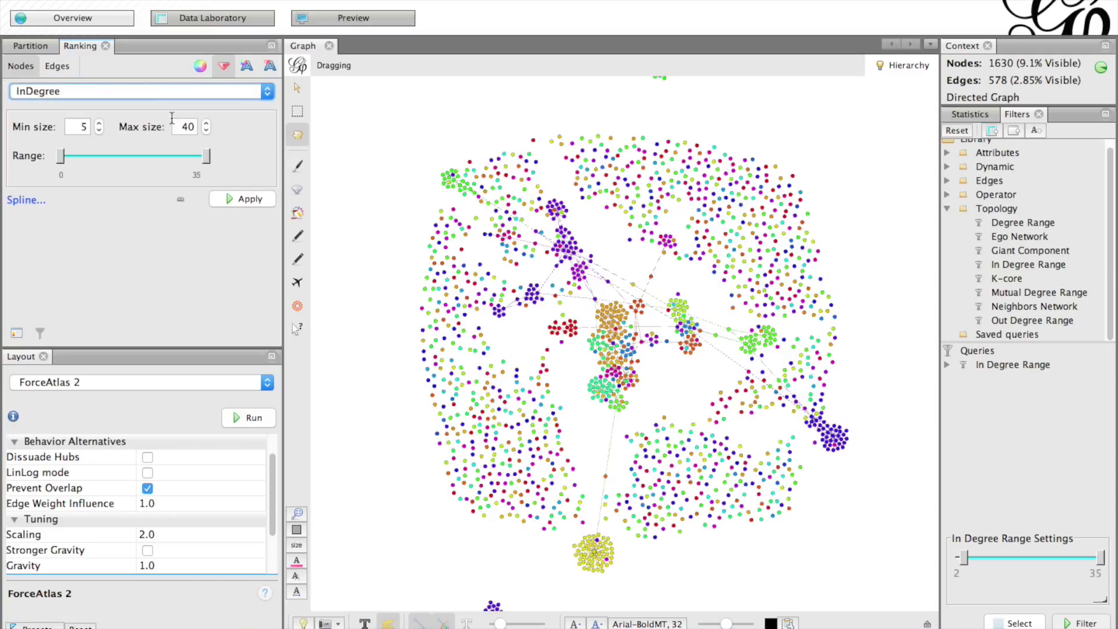
pyautogui.click(239, 200)
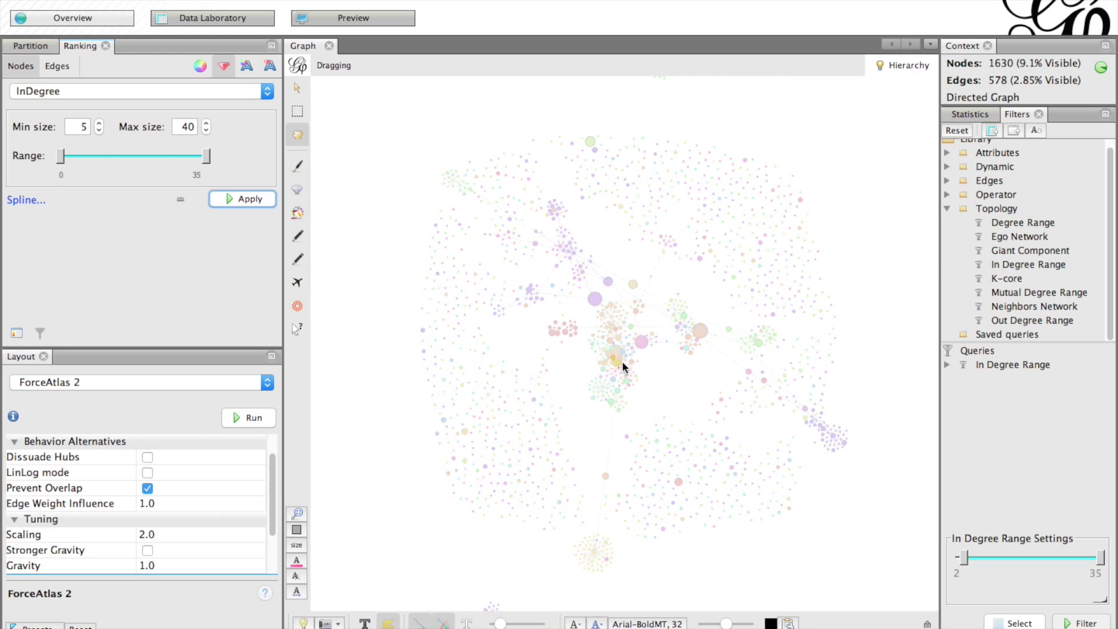
# Run ForceAtlas 2 briefly so the resized nodes settle, then stop it
pyautogui.click(245, 419)
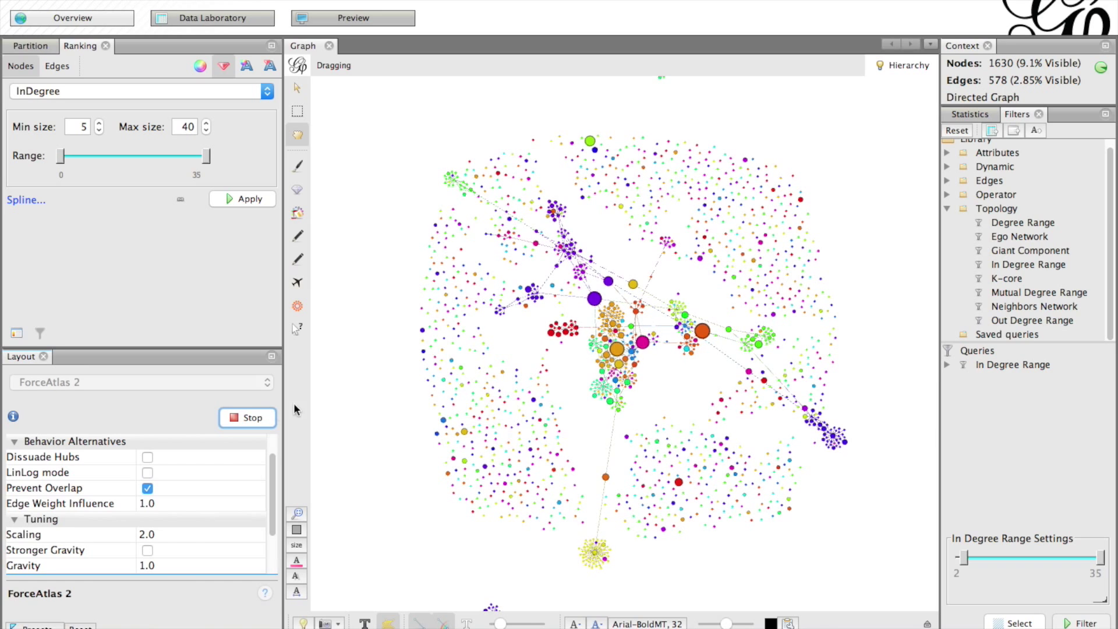
pyautogui.click(243, 416)
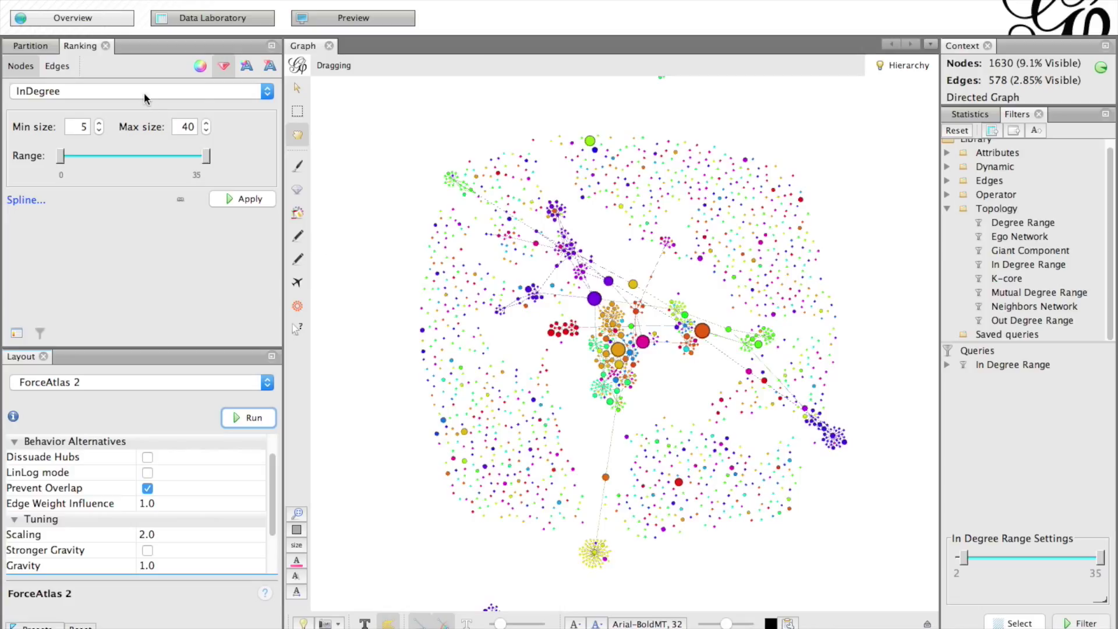
pyautogui.click(200, 68)
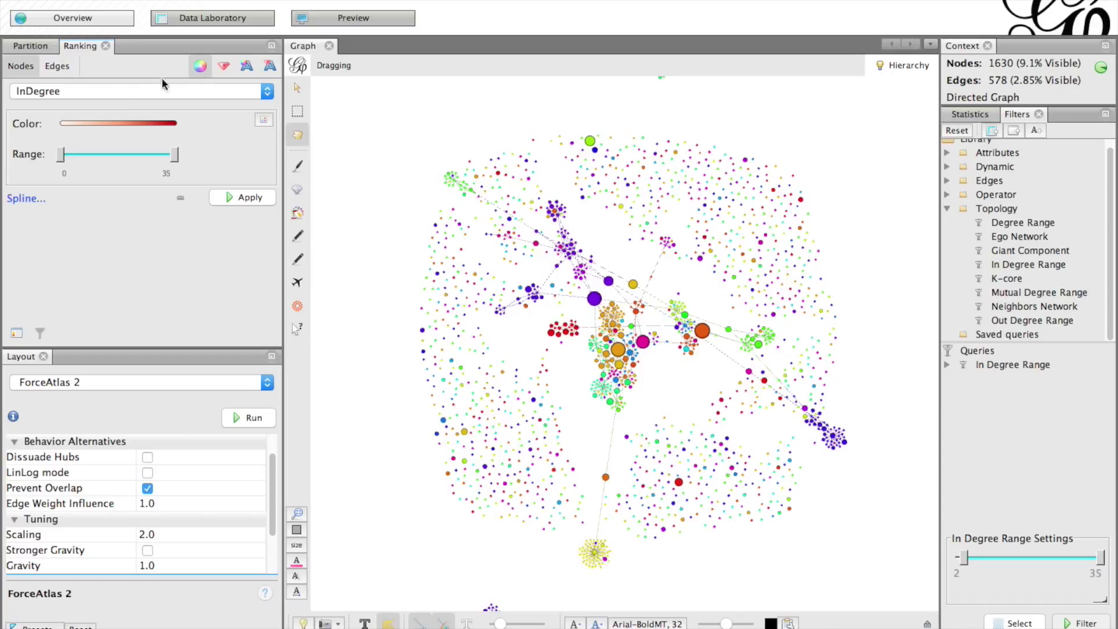
# Rank node colour by PageRank, shading the nodes light-to-dark red
pyautogui.click(121, 91)
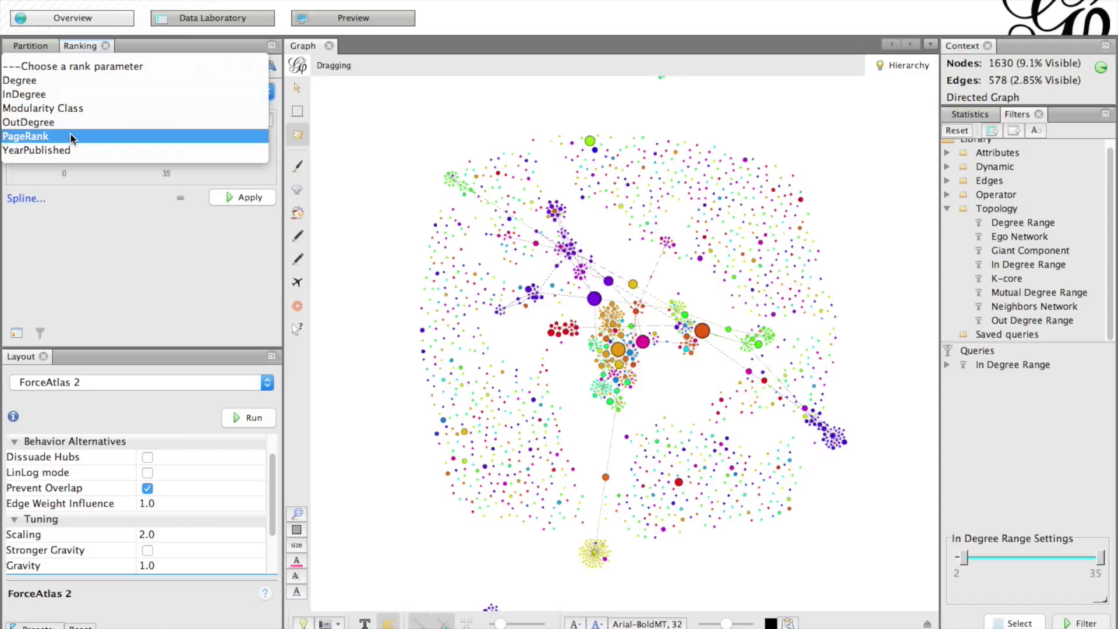
pyautogui.press('Escape')
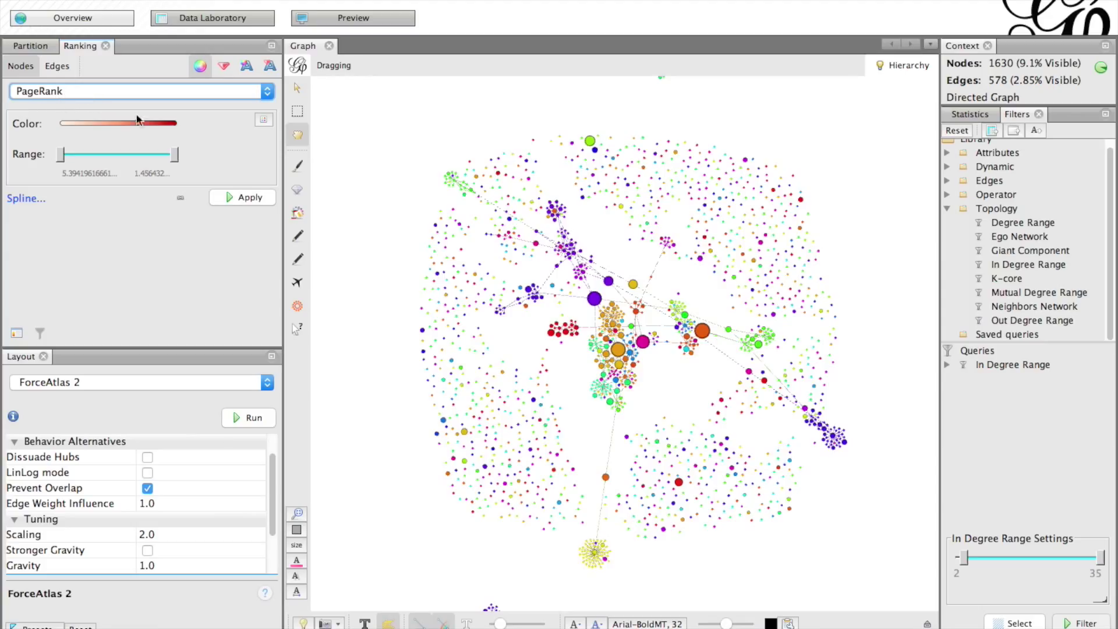
pyautogui.click(225, 197)
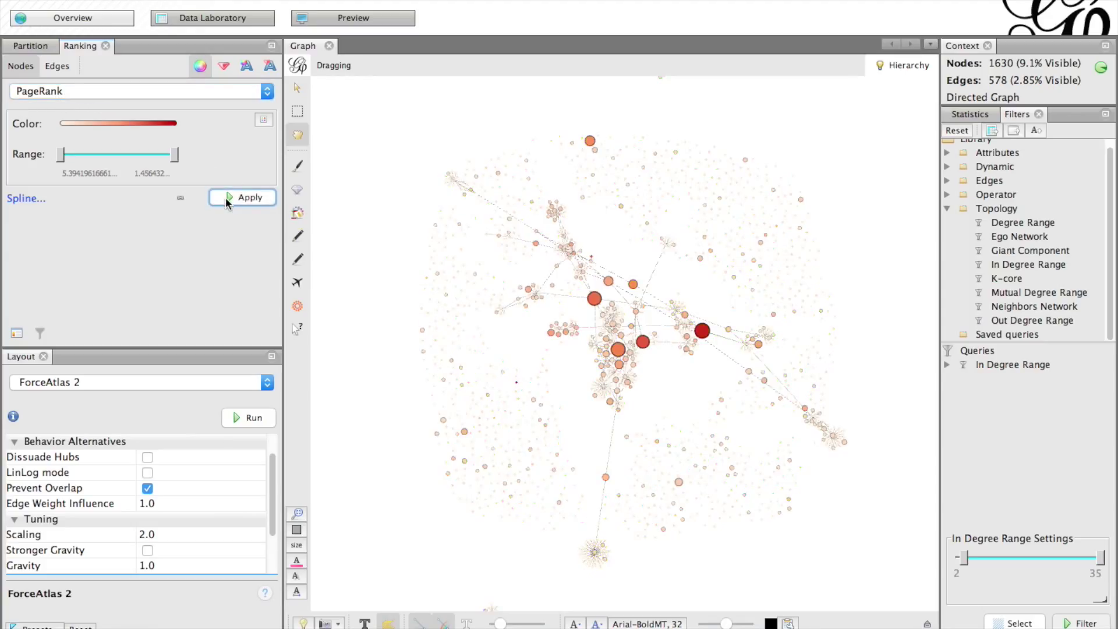
pyautogui.click(295, 329)
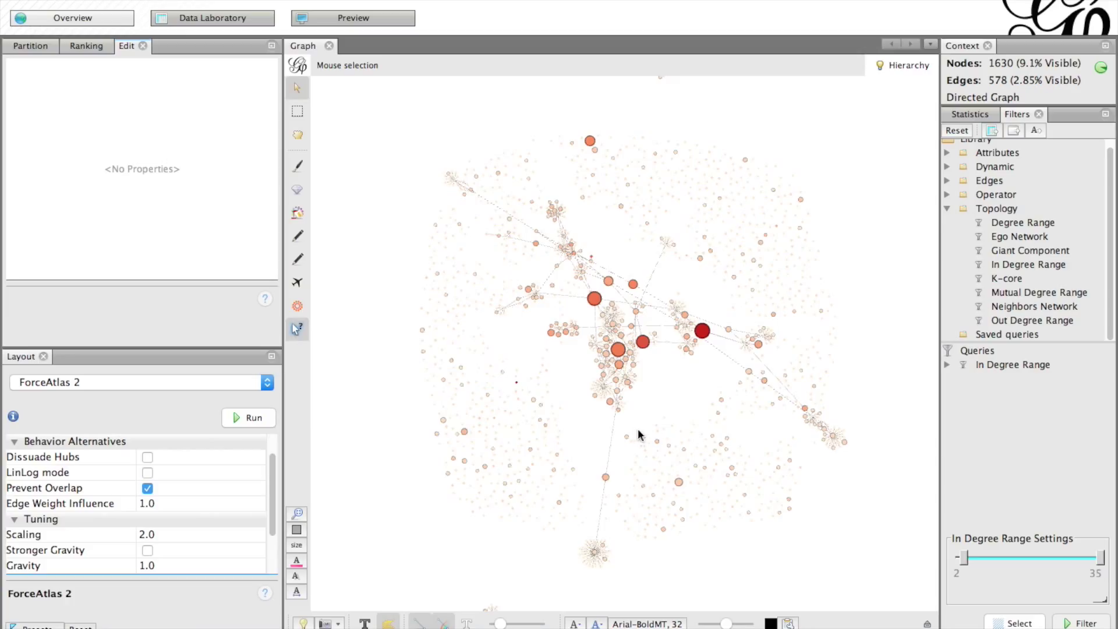
# View the dark red reference node's attributes and full Id, then return to Partition
pyautogui.click(703, 330)
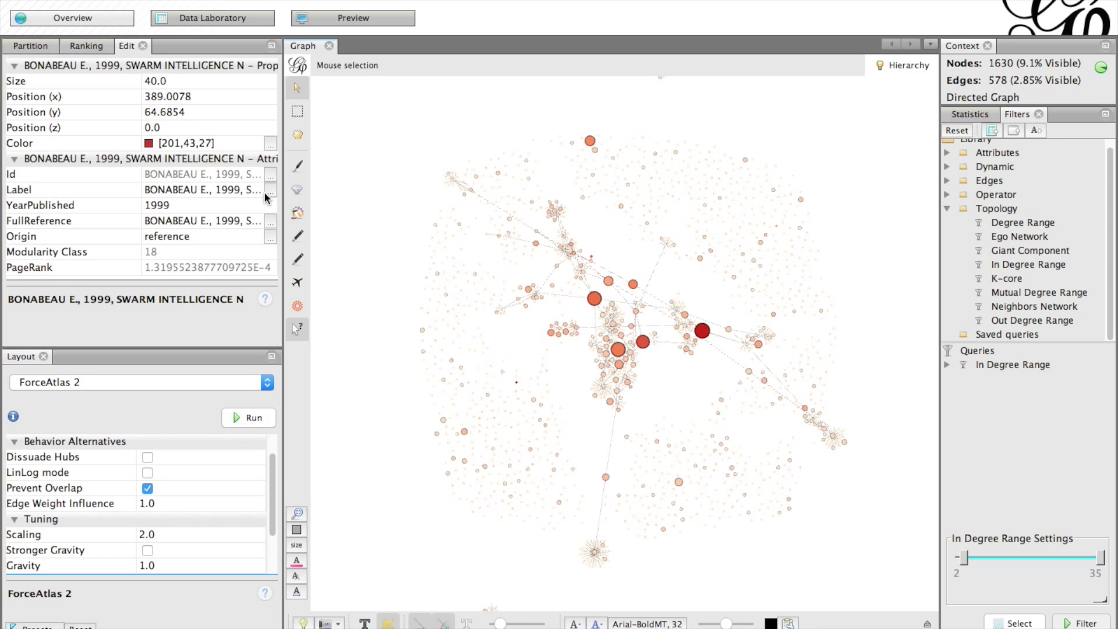
pyautogui.click(270, 174)
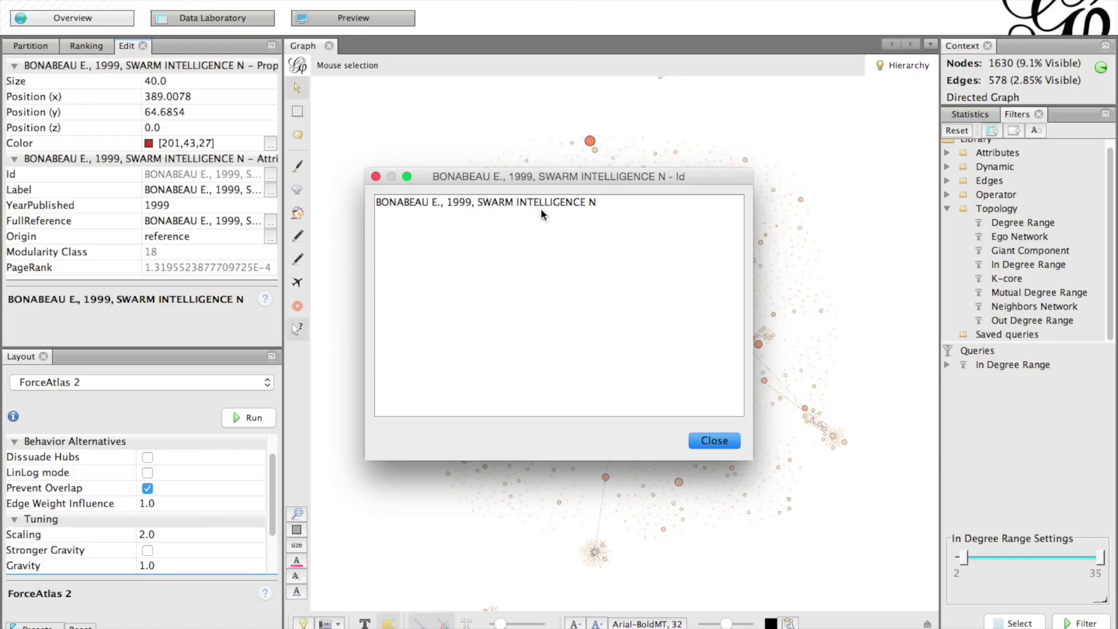
pyautogui.click(376, 176)
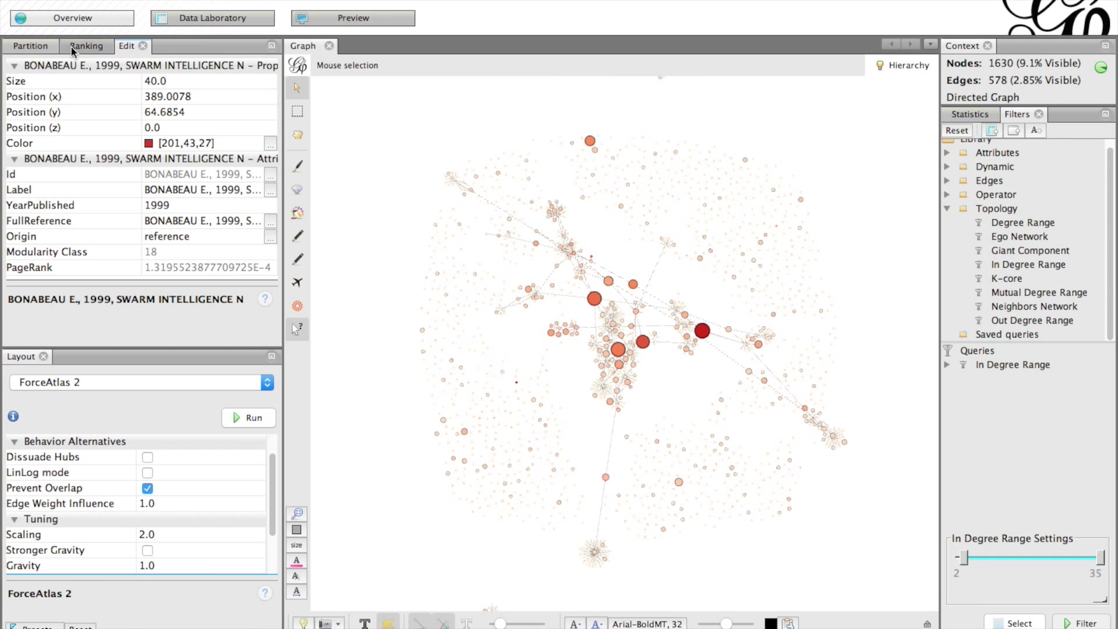
pyautogui.click(31, 46)
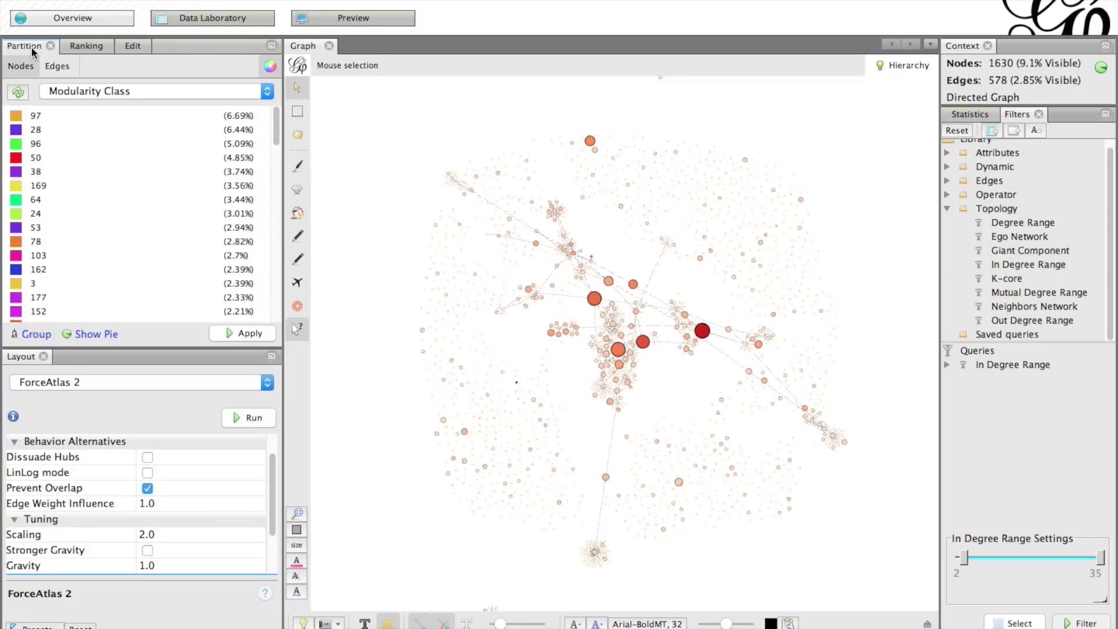
# Partition node colours by Origin: references dark red, literature teal
pyautogui.click(65, 93)
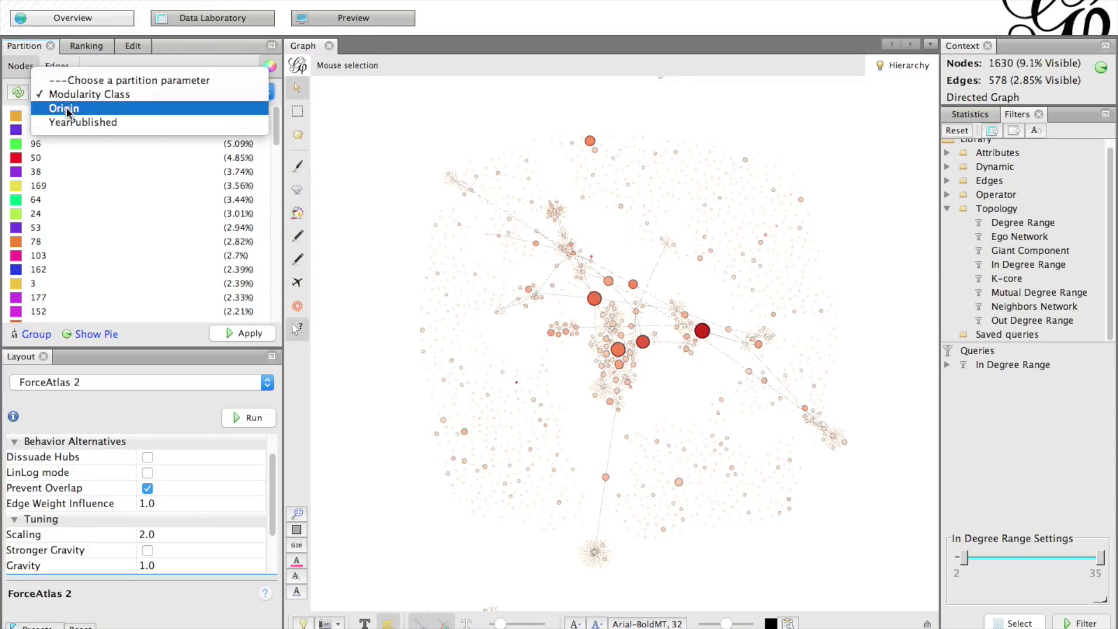
pyautogui.click(68, 109)
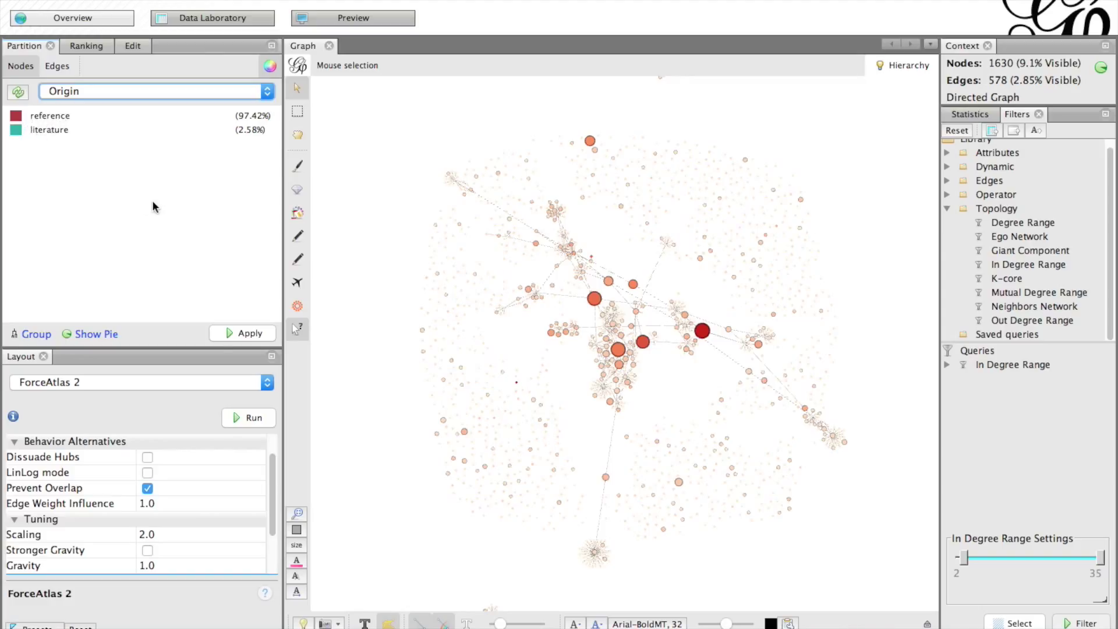
pyautogui.click(237, 333)
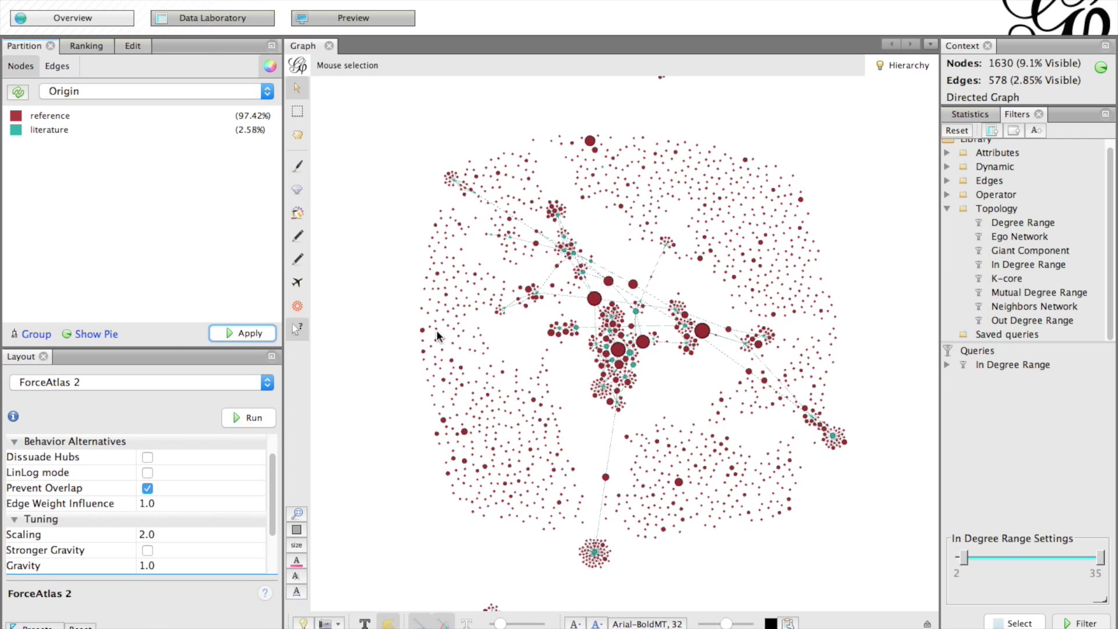